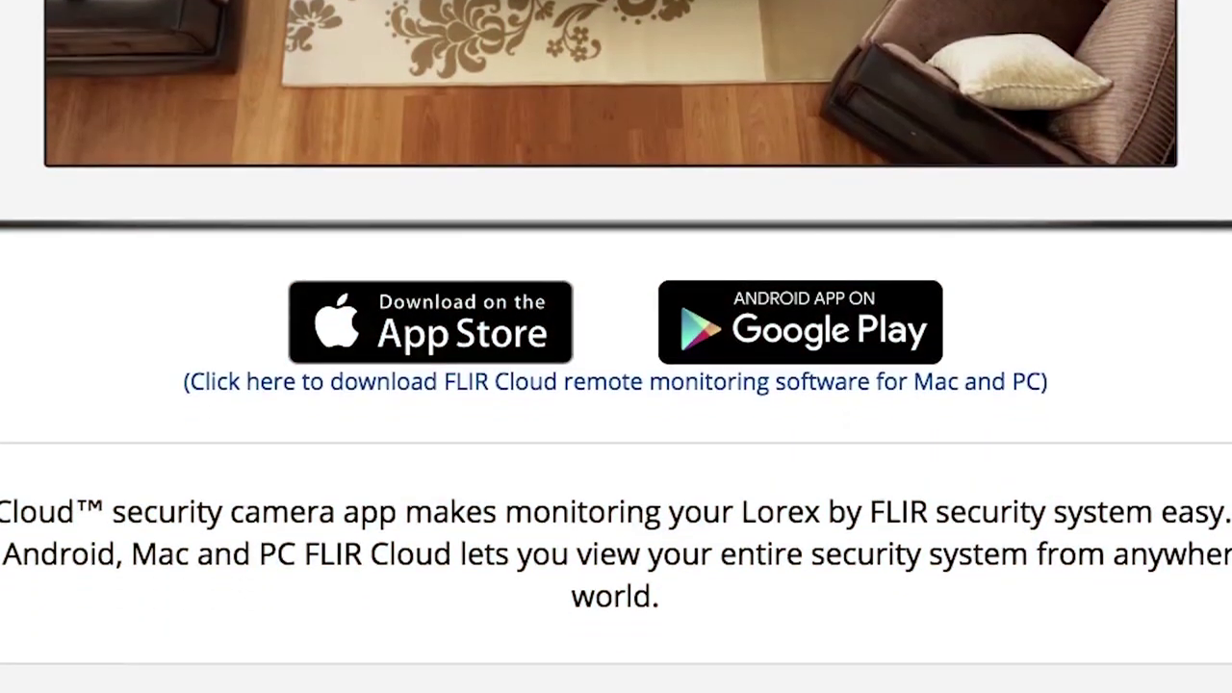
Scroll the FLIR Cloud app page down to the Mac and PC software download link
scroll(1166, 263, "down", 2)
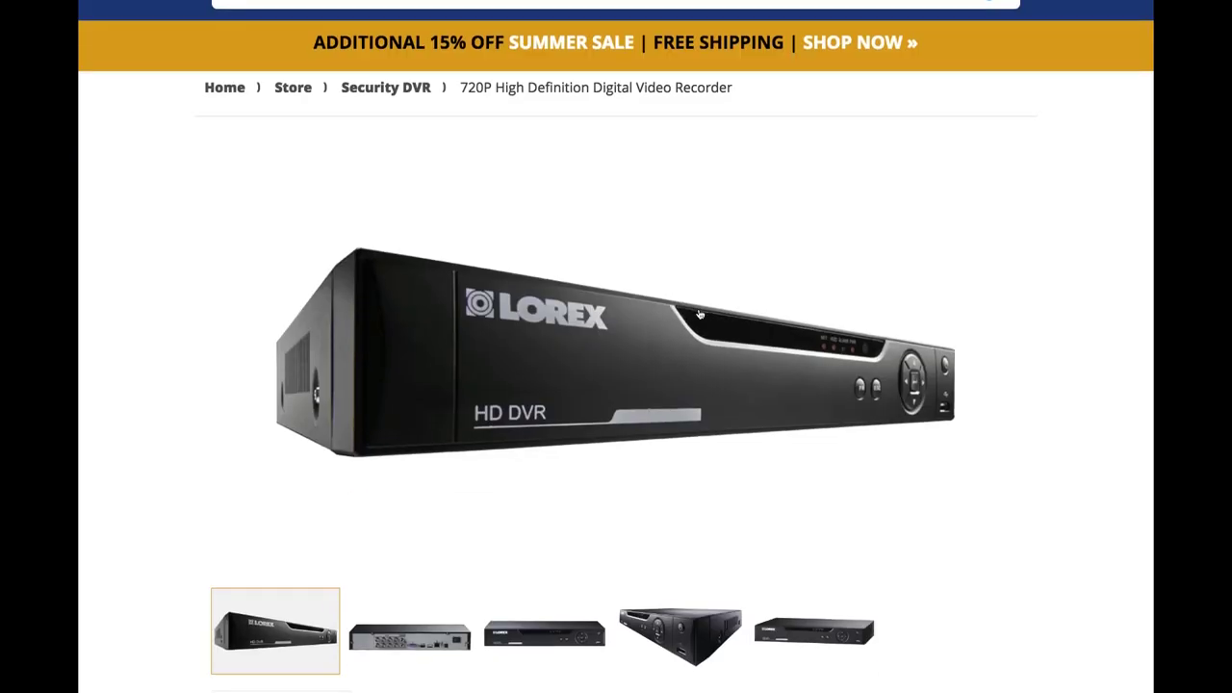
Download 'FLIR Cloud - Client Software for Mac - v2.1.23' from the LHV1000 downloads list
scroll(699, 315, "down", 5)
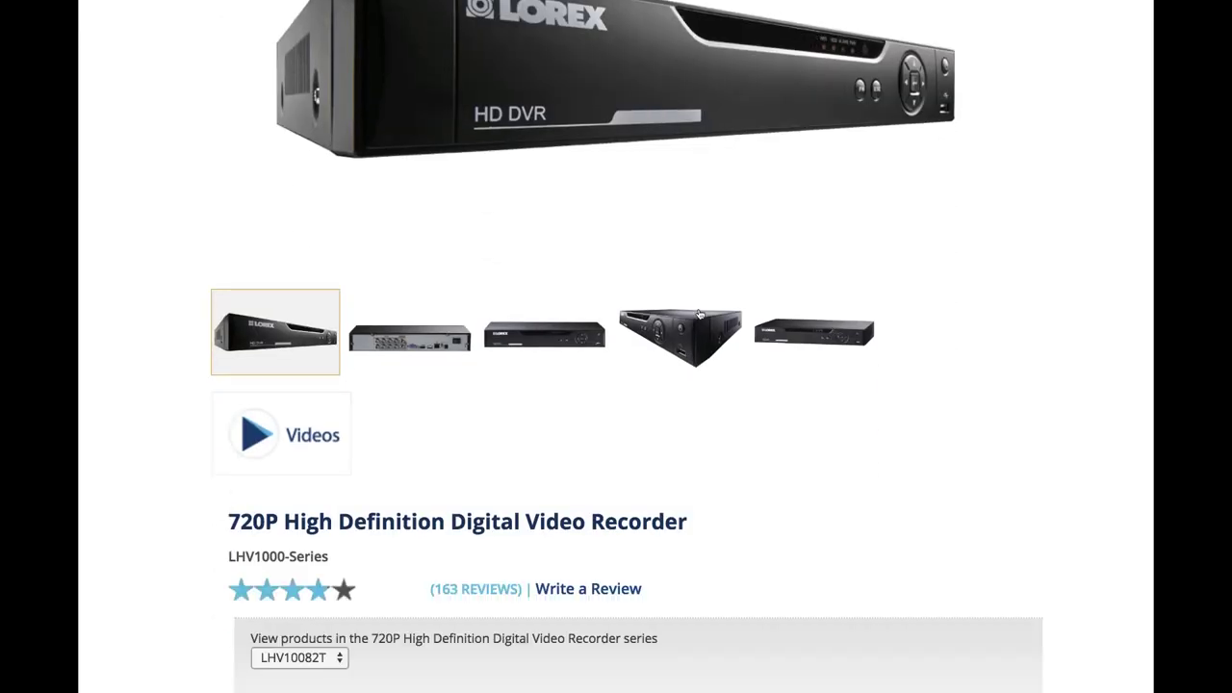
scroll(699, 315, "down", 20)
scroll(845, 186, "up", 2)
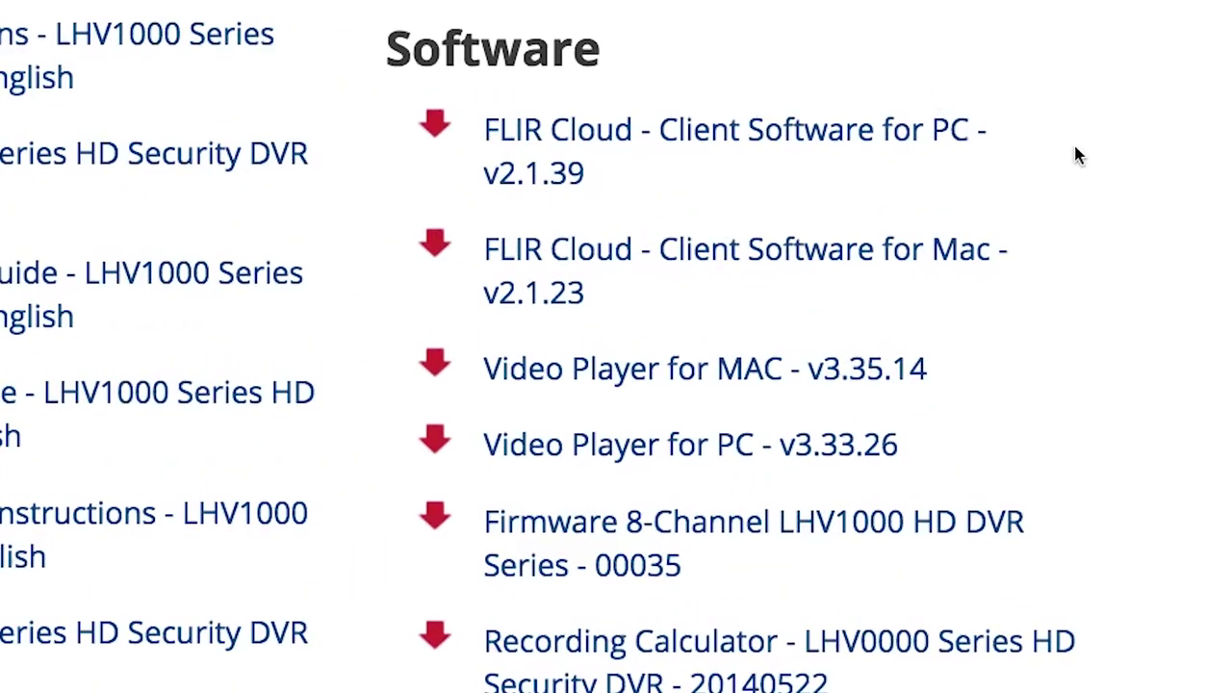
scroll(1145, 159, "down", 1)
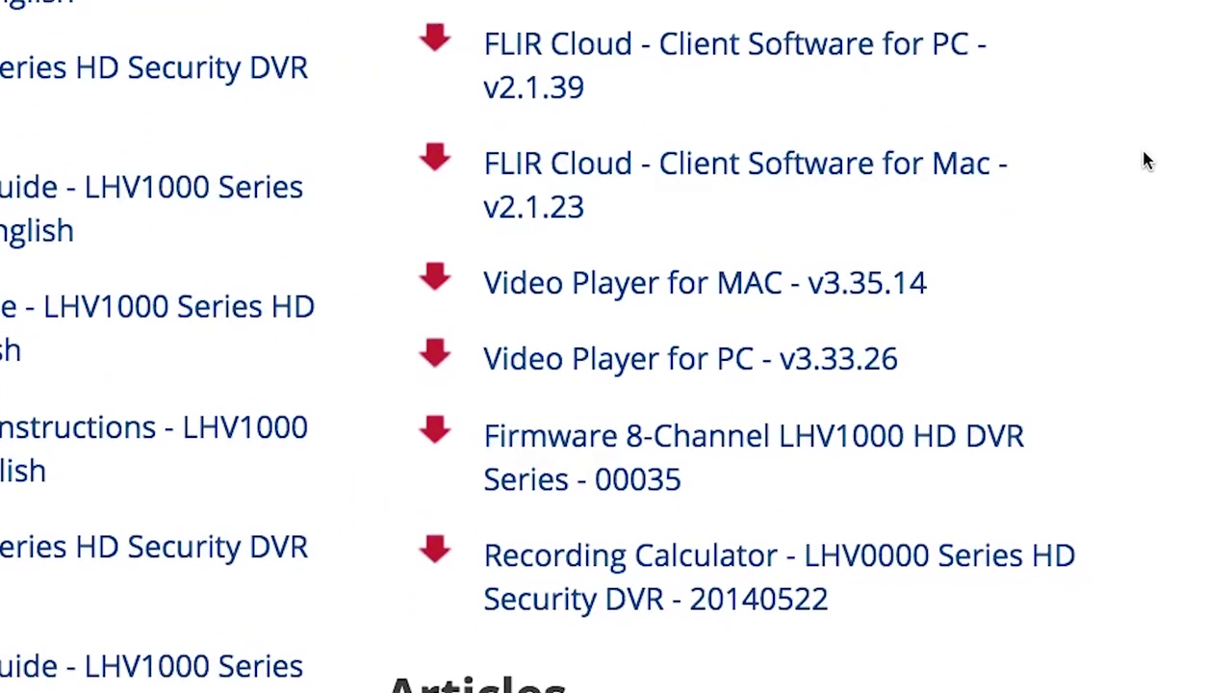
left_click(982, 145)
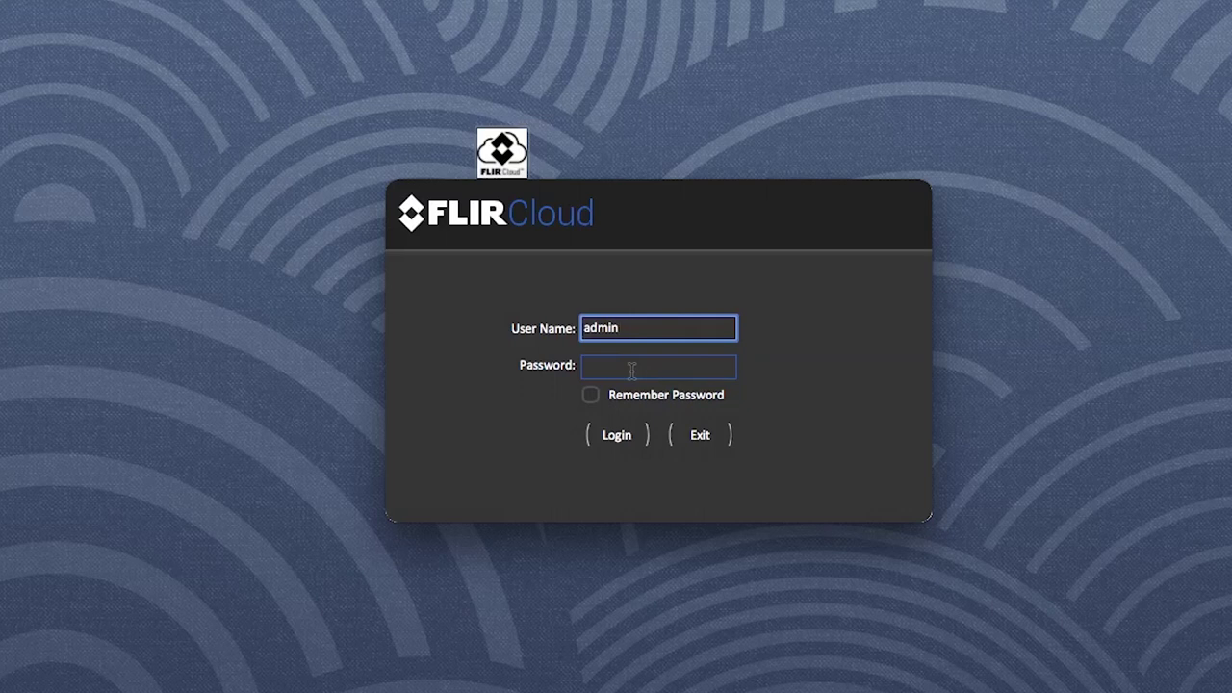
Enter the account password, tick Remember Password, and log in to FLIR Cloud
left_click(620, 367)
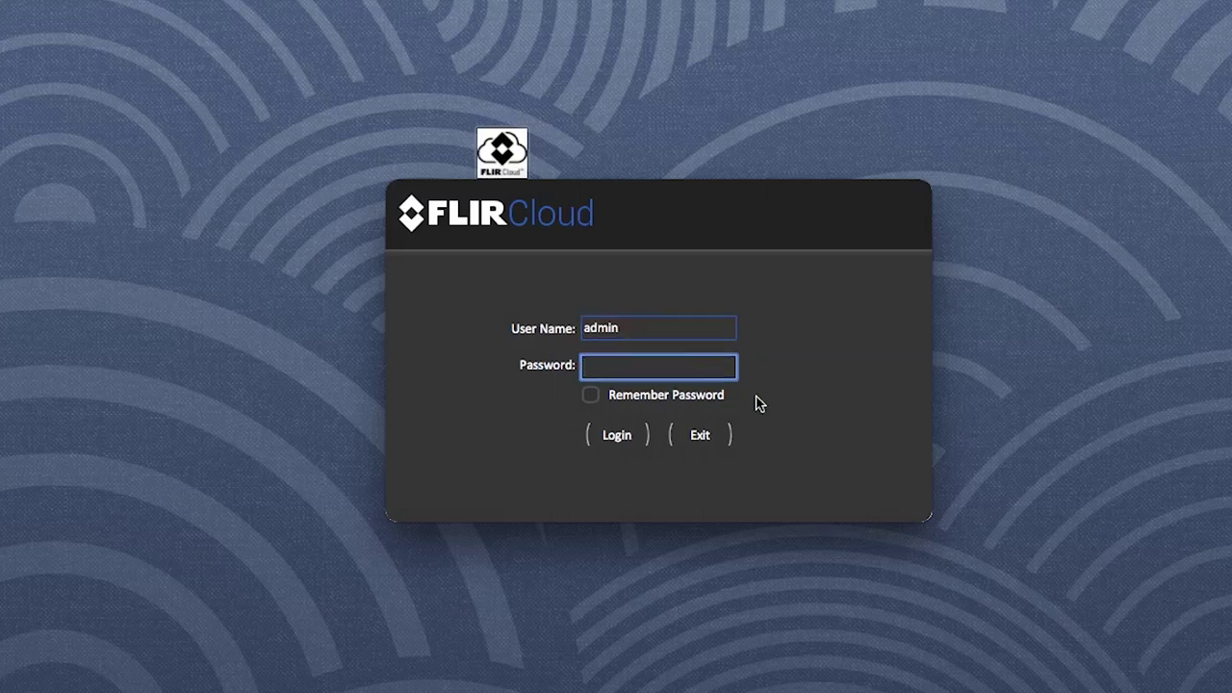
type("•••••")
left_click(590, 396)
left_click(617, 437)
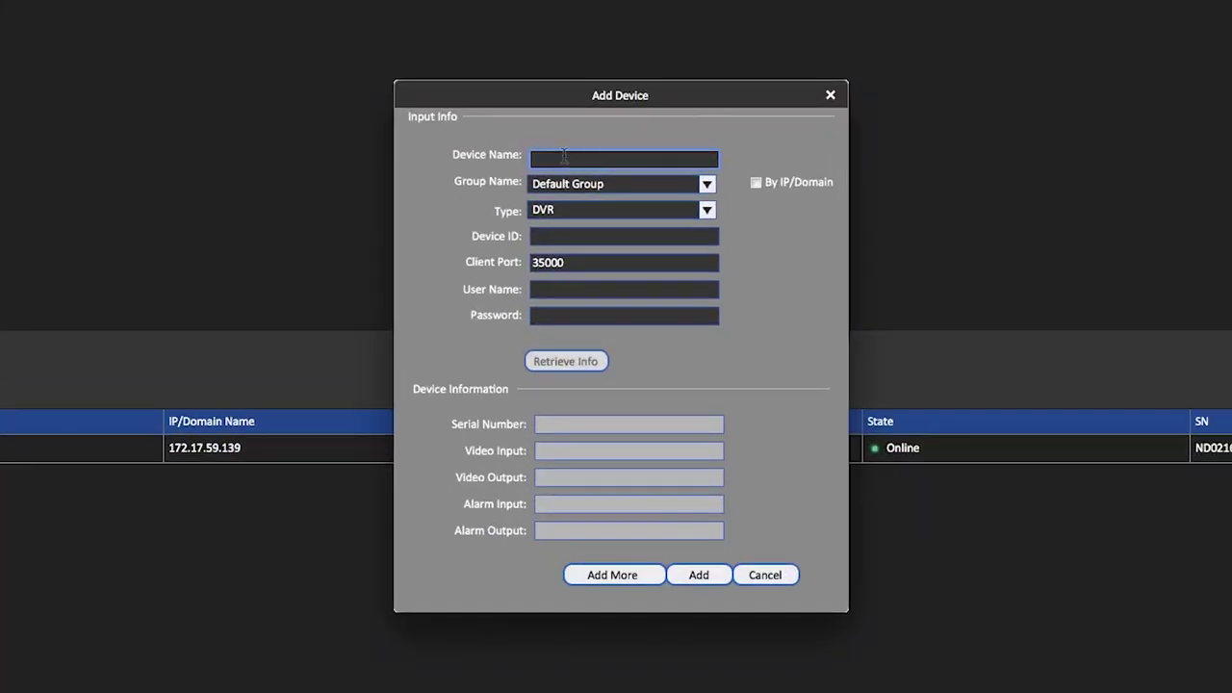
Add device '2017 NVR' with its device ID, user name admin and the device password
type("2017 NVR")
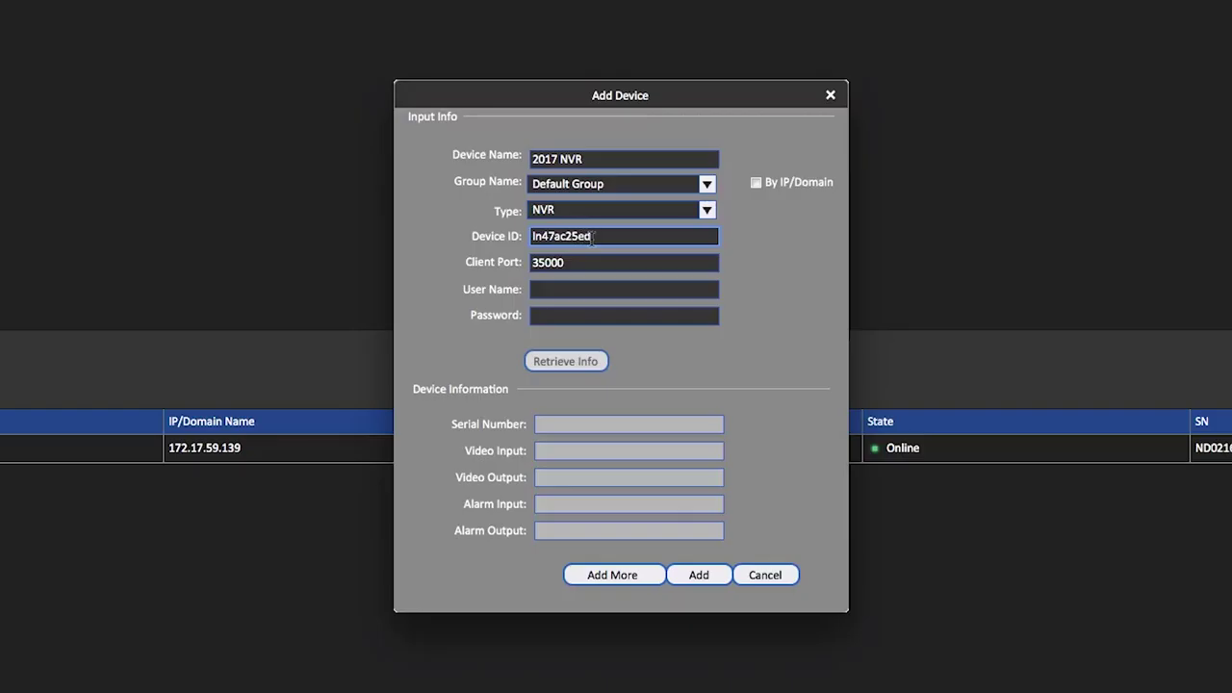
type("5")
left_click(579, 288)
type("admin")
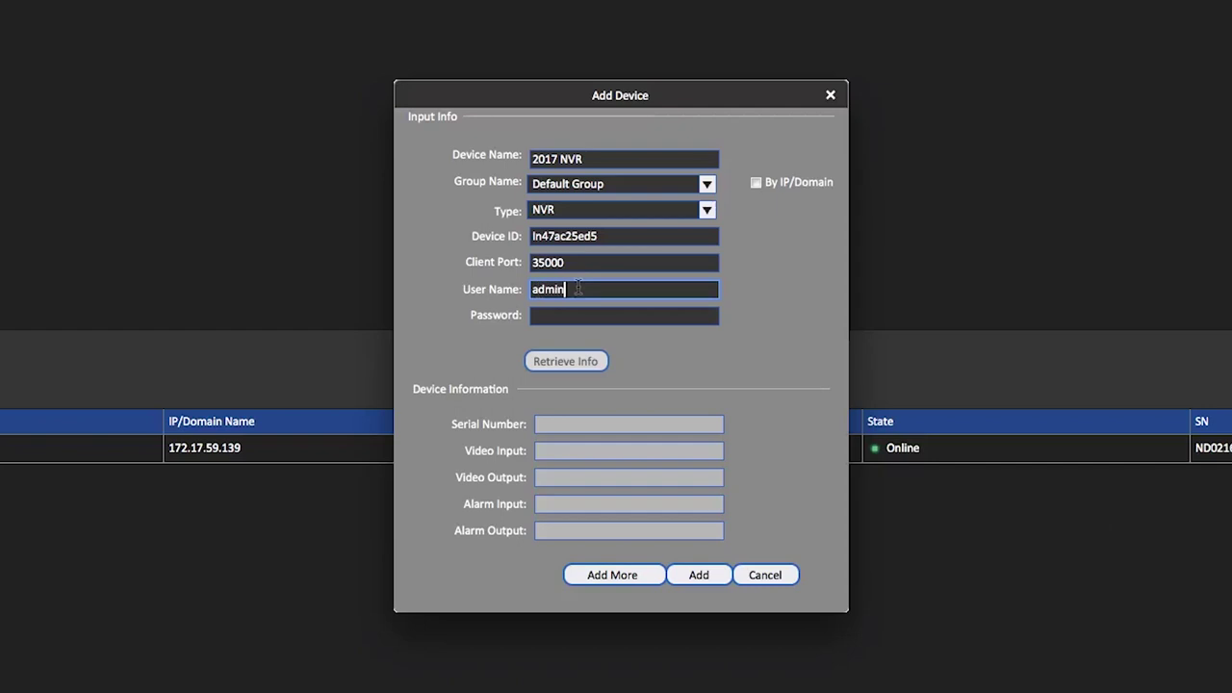
key("Tab")
type("0")
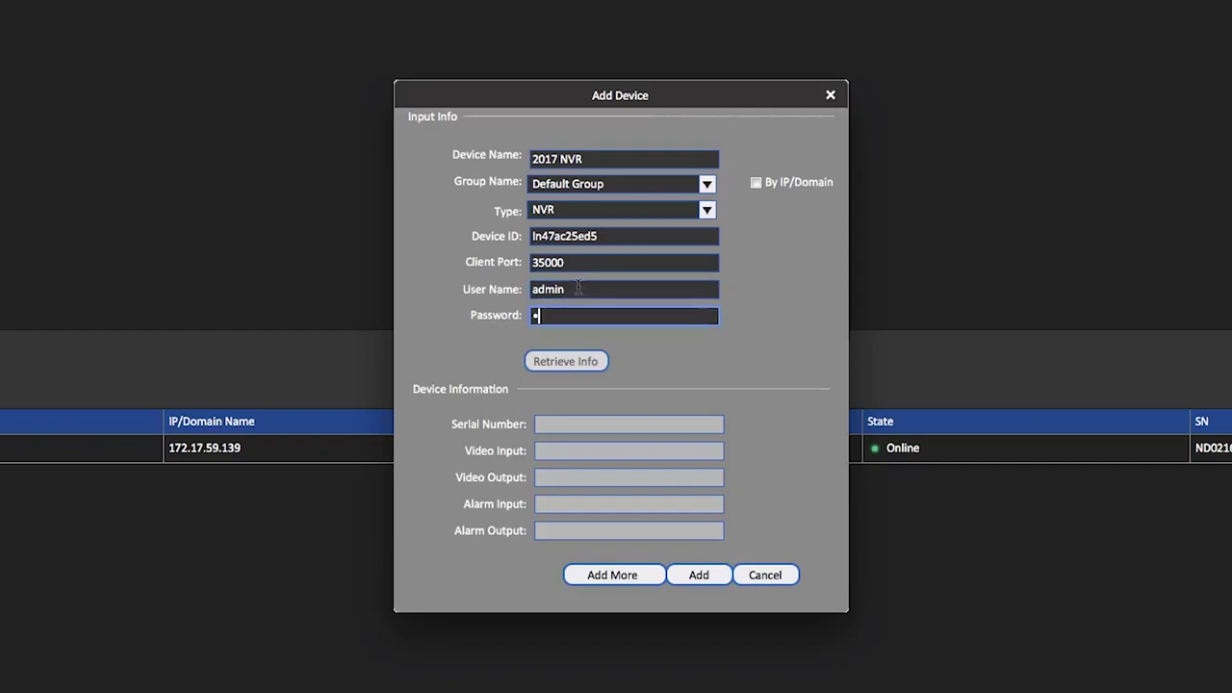
type("0000")
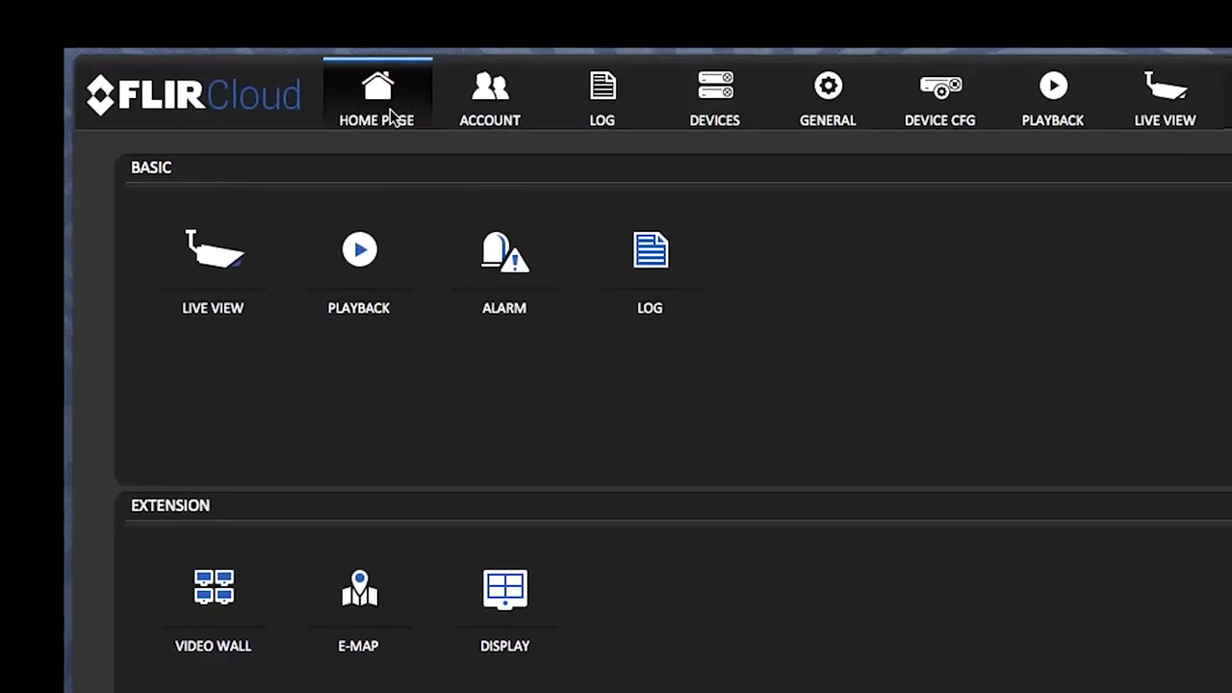
Open Live View from the FLIR Cloud home page
left_click(221, 258)
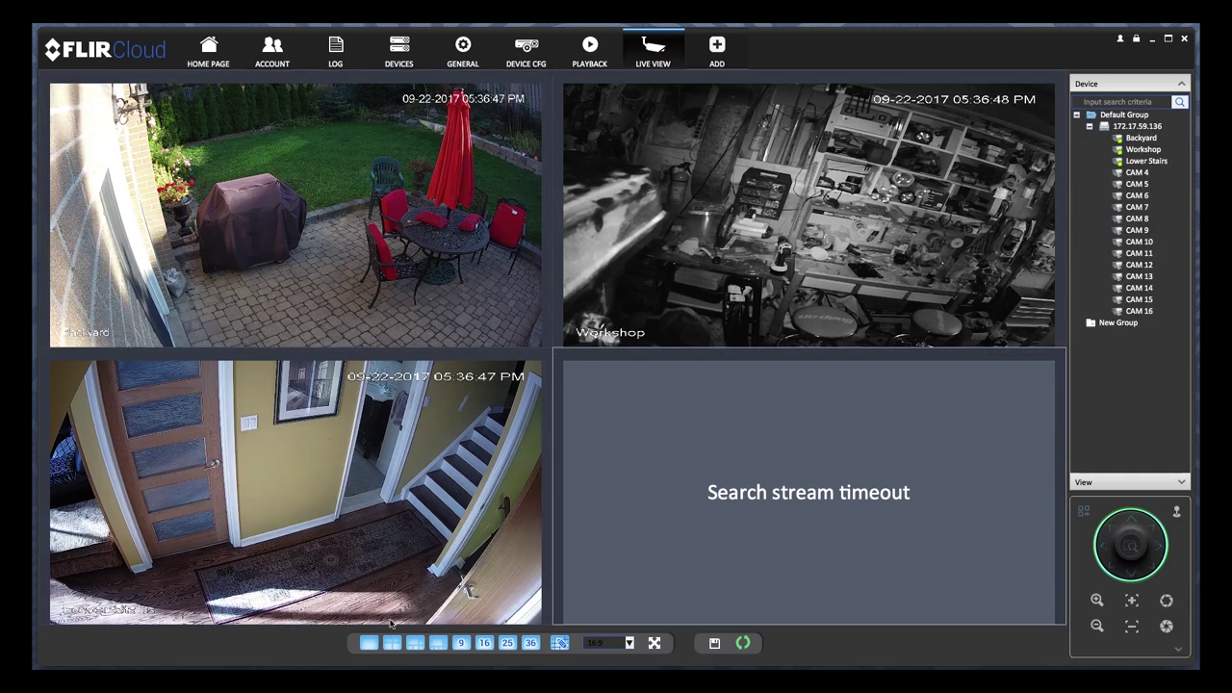
Try the 1-, 4- and 6-pane layouts, then apply a custom 6-pane layout
left_click(369, 643)
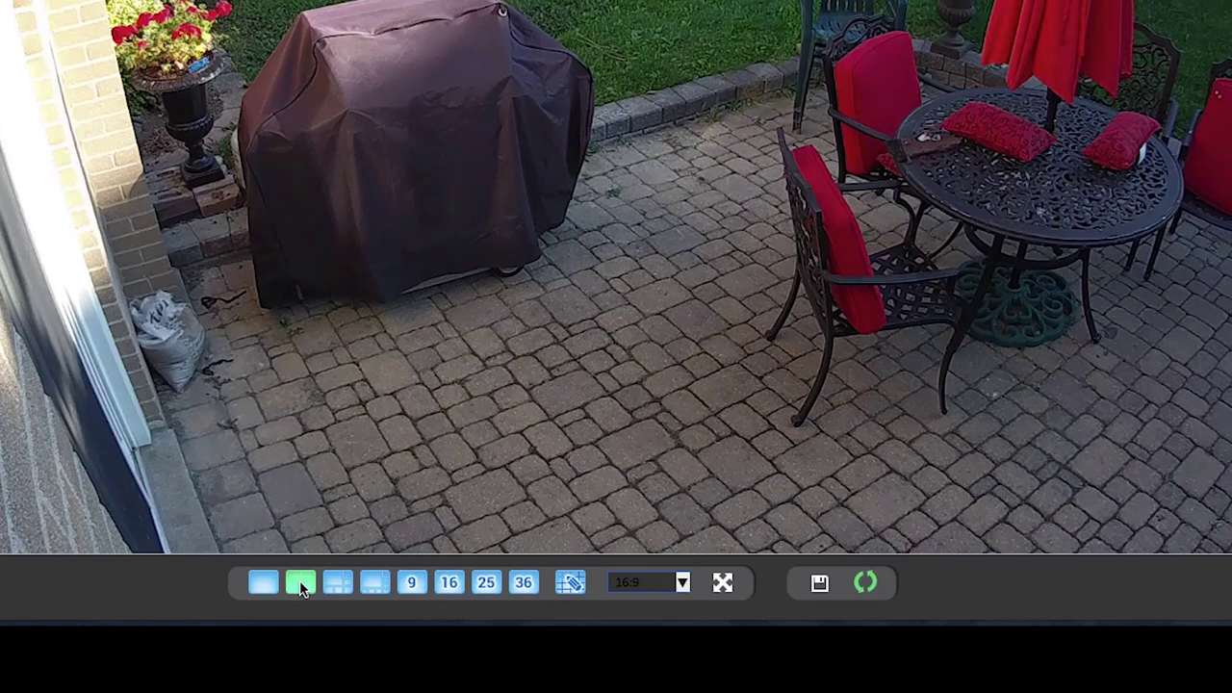
left_click(299, 585)
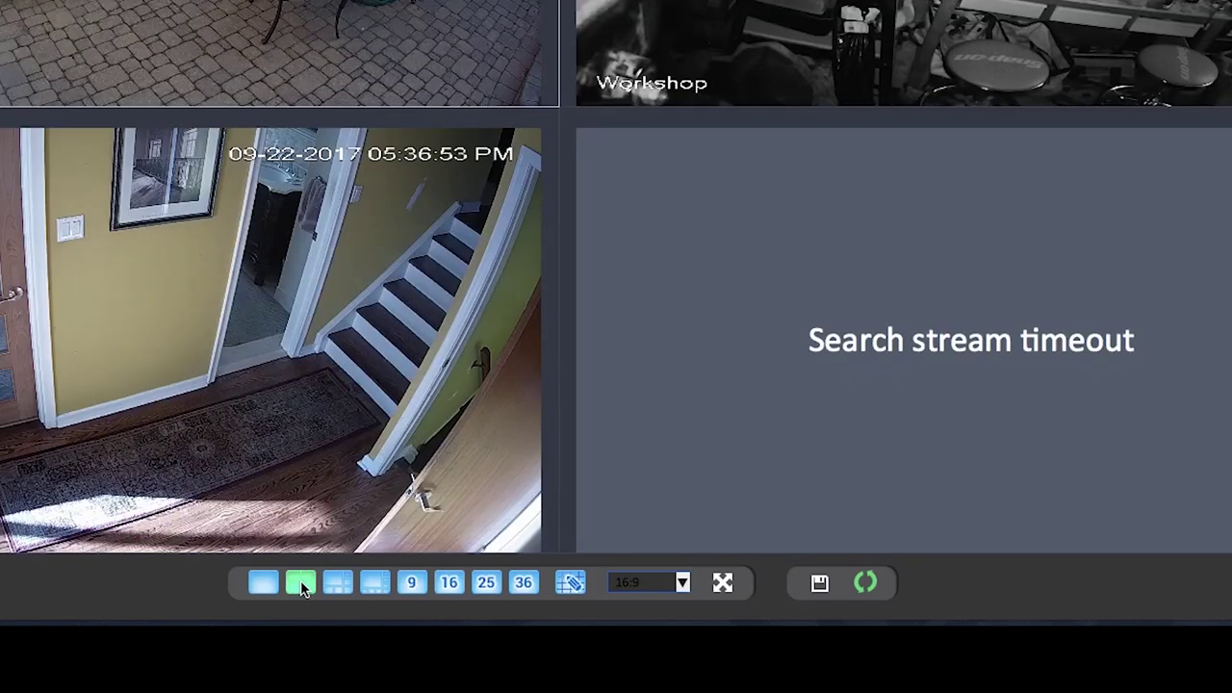
left_click(338, 585)
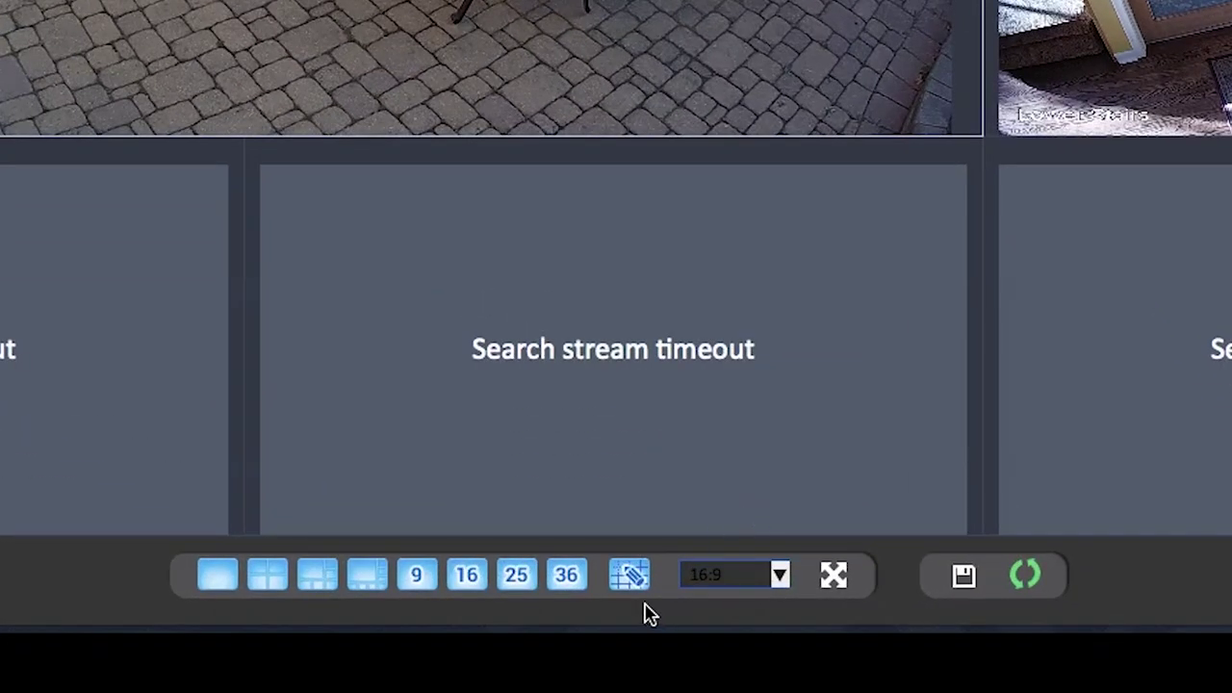
left_click(637, 578)
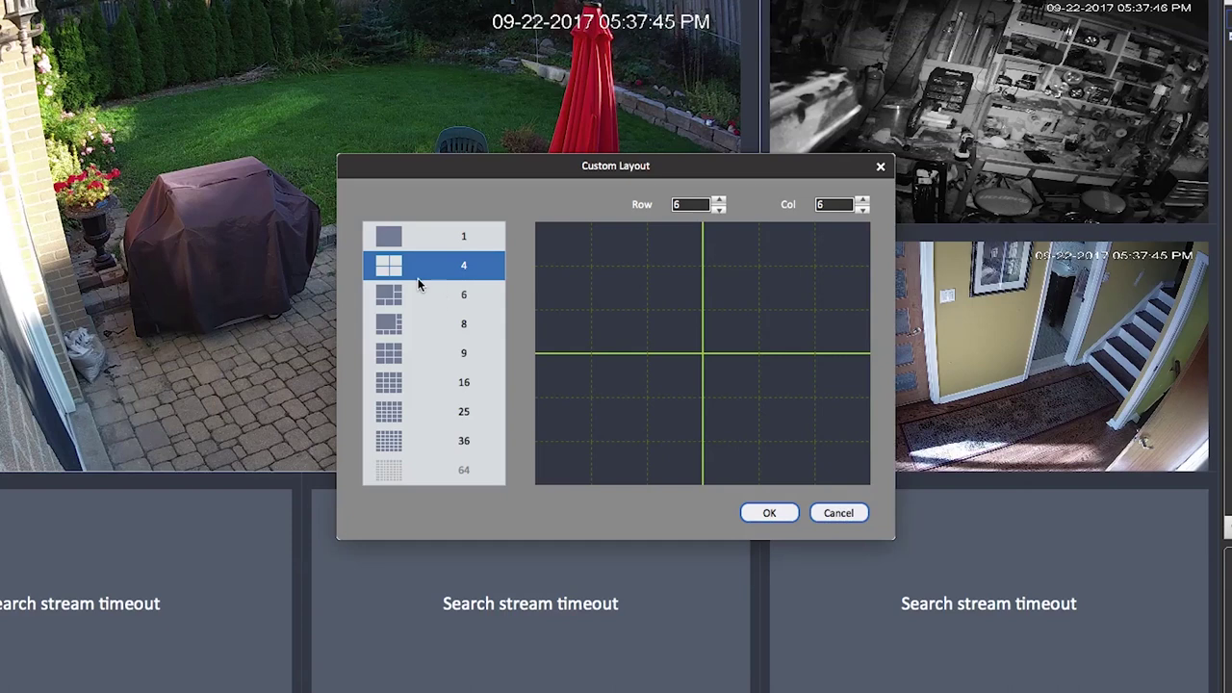
left_click(776, 513)
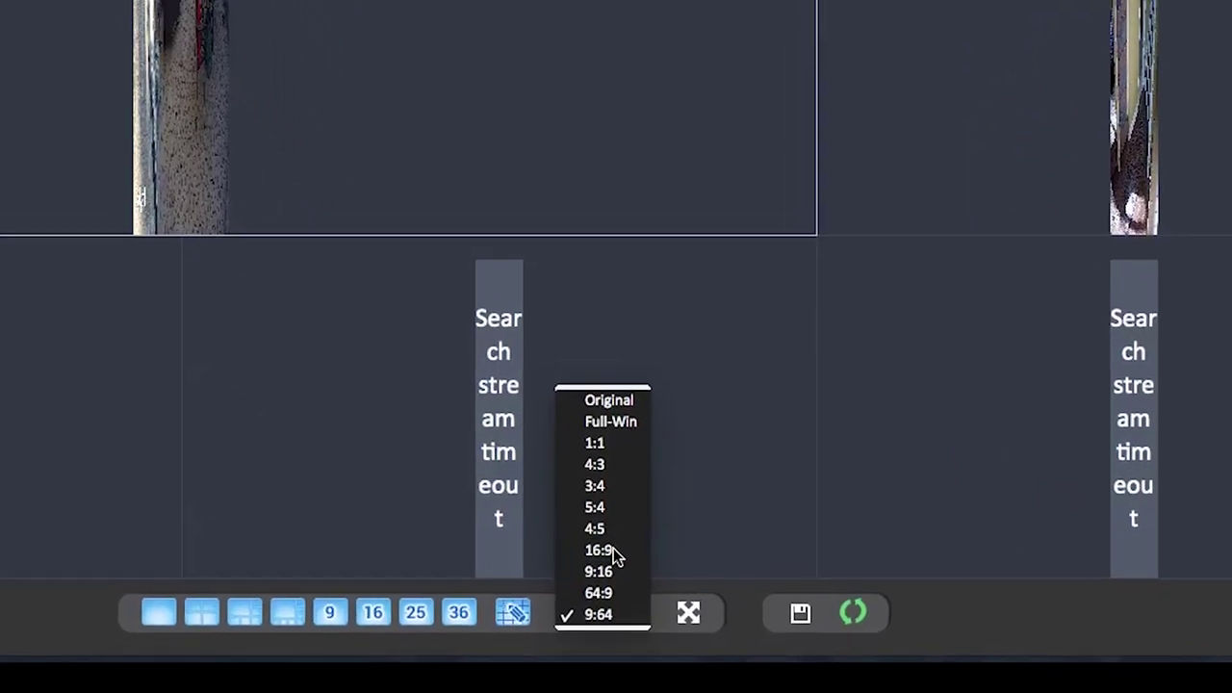
Set the live-view tile aspect ratio to 16:9
left_click(614, 545)
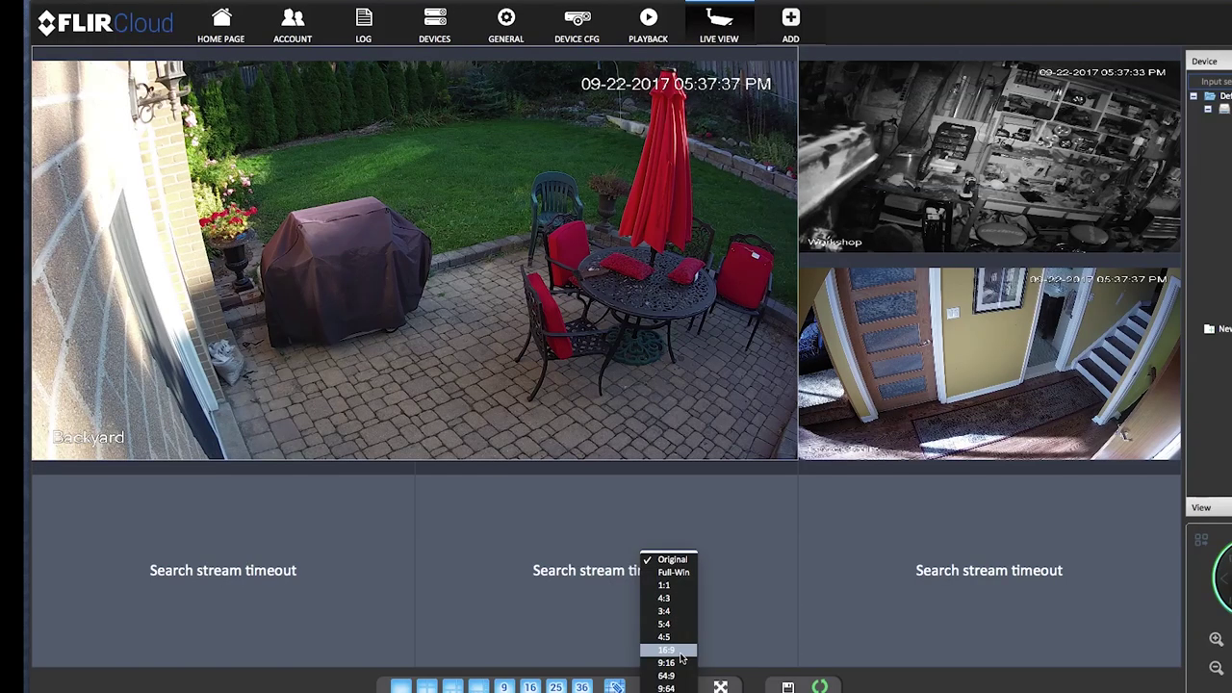
left_click(680, 652)
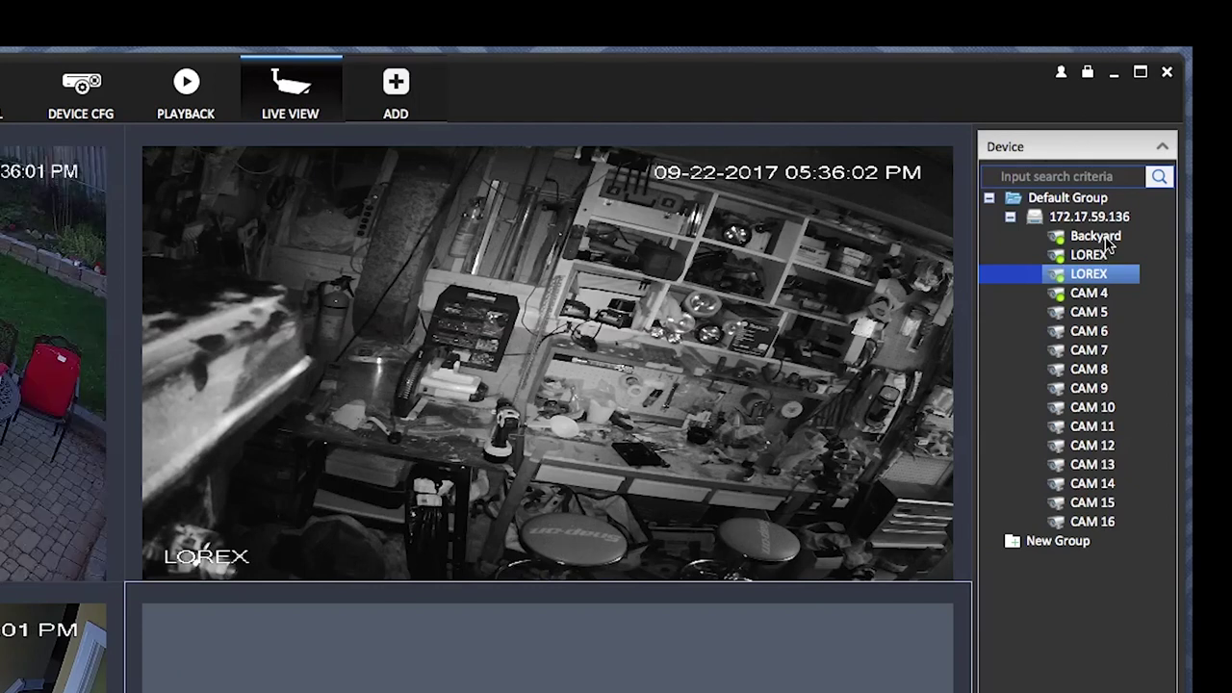
Rename the LOREX camera channel to 'Lower Stairs' in the device tree
left_click(1139, 153)
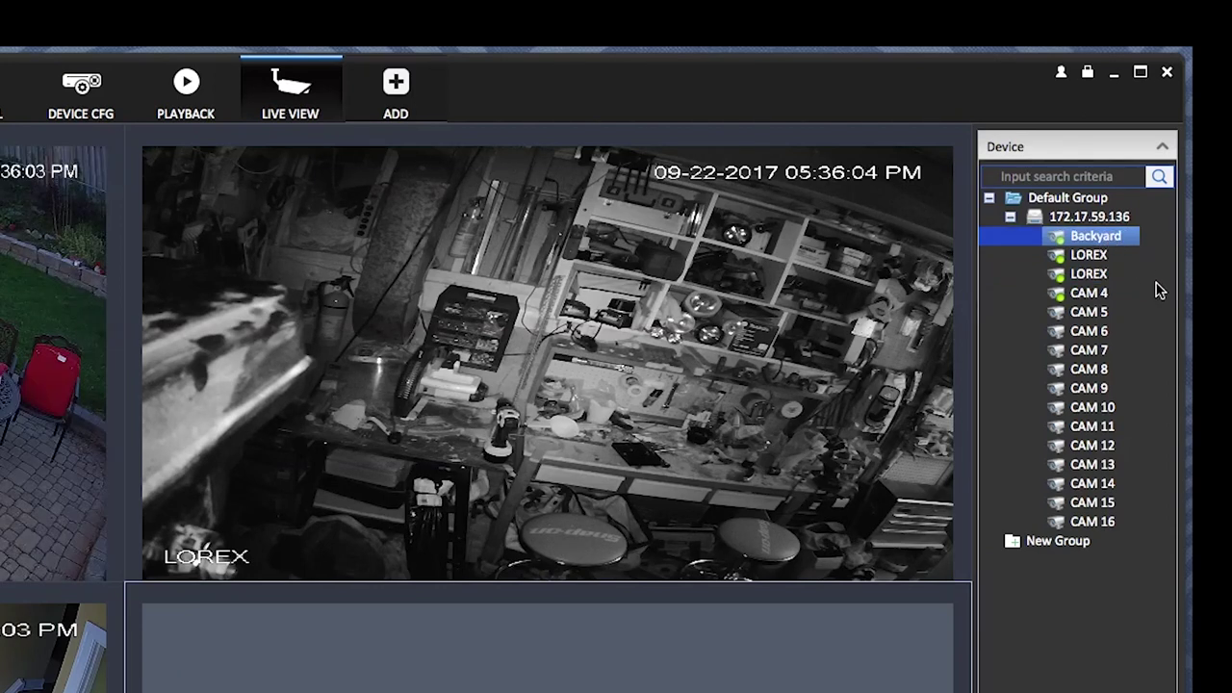
left_click(1098, 255)
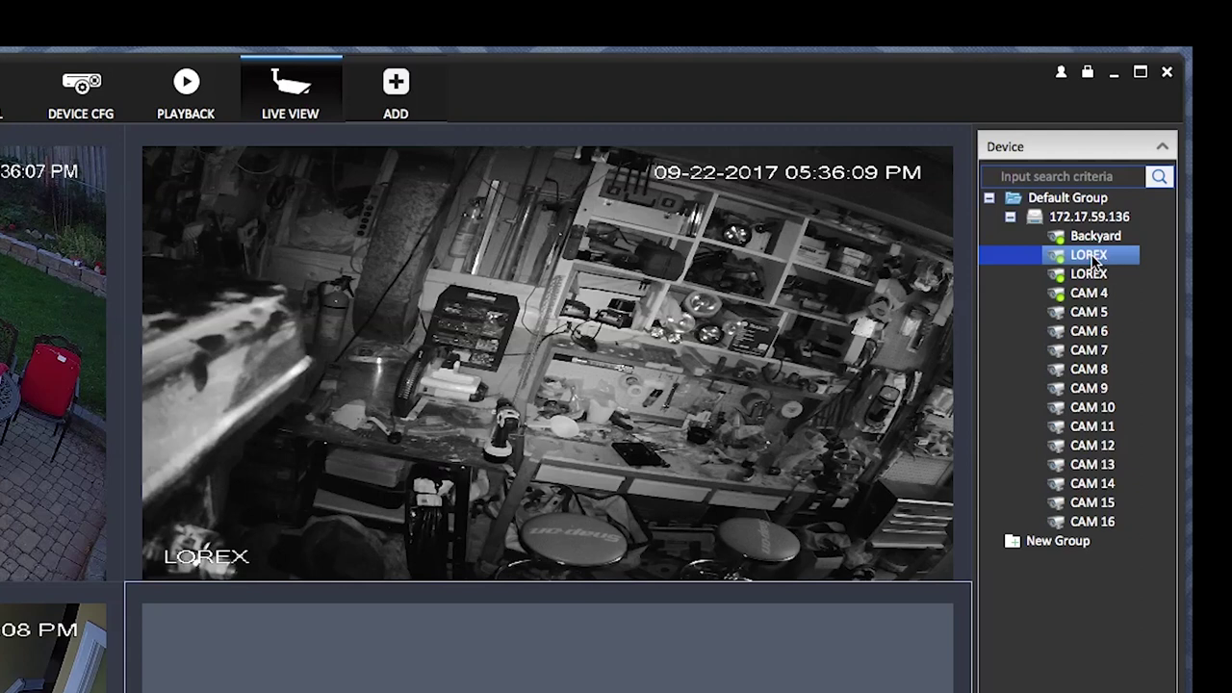
right_click(1094, 260)
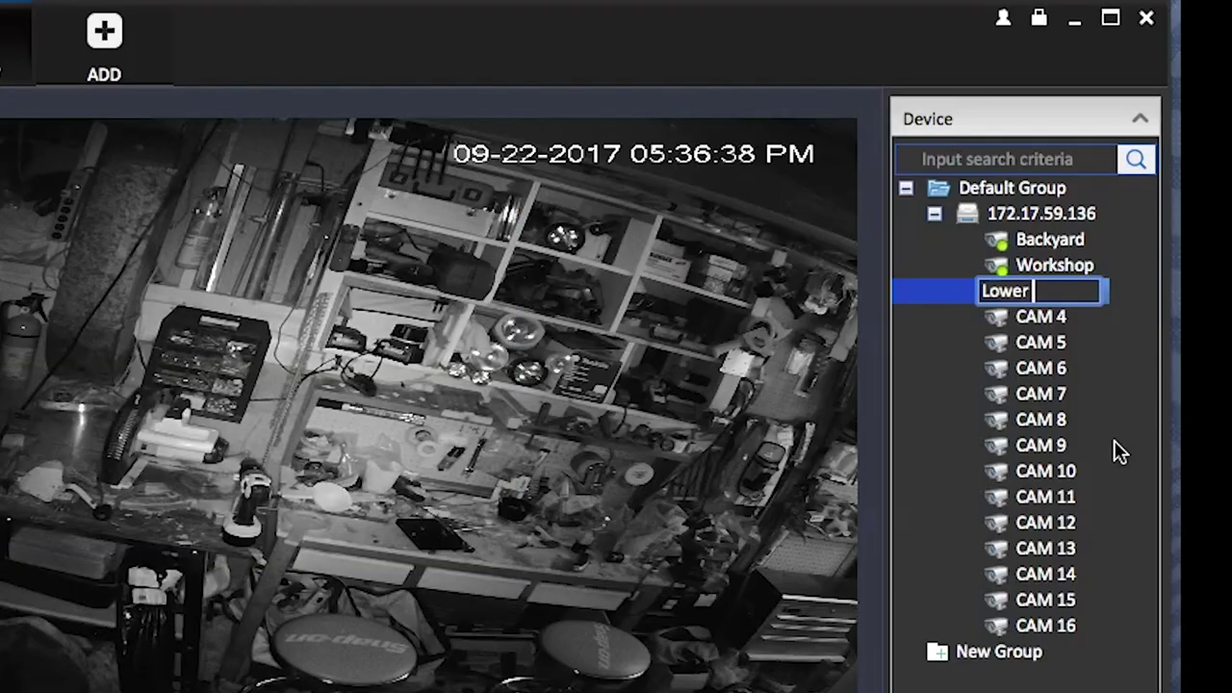
type("Stairs")
key("Return")
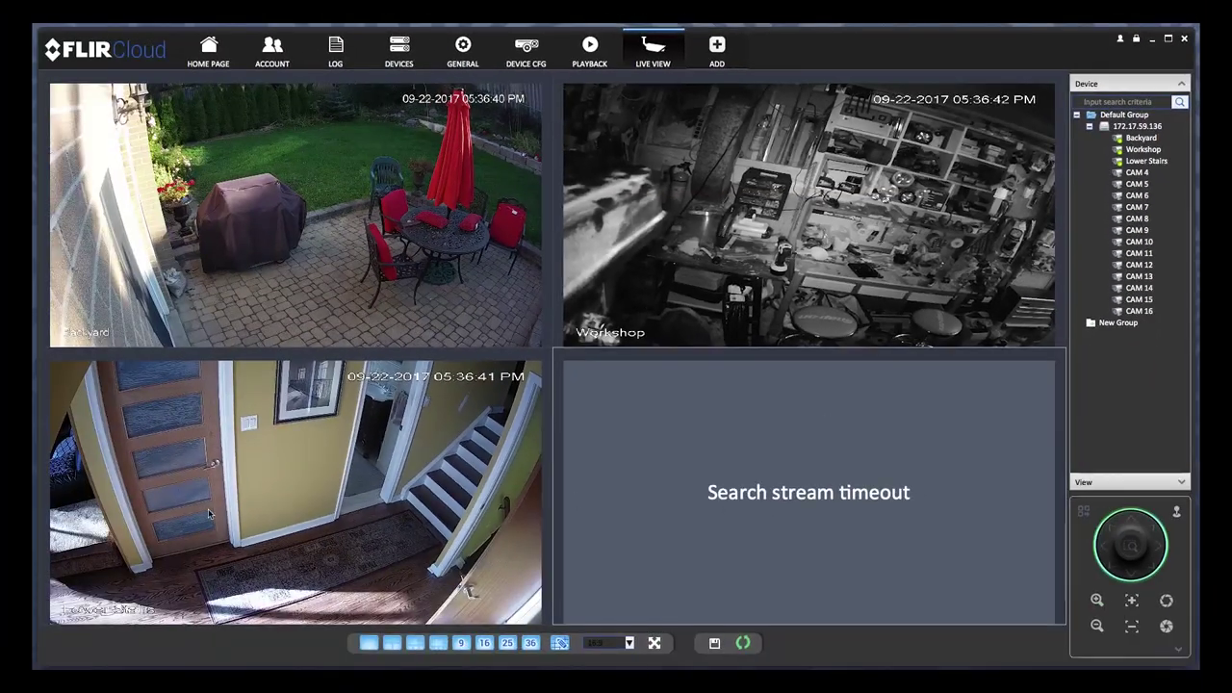
mouse_move(130, 590)
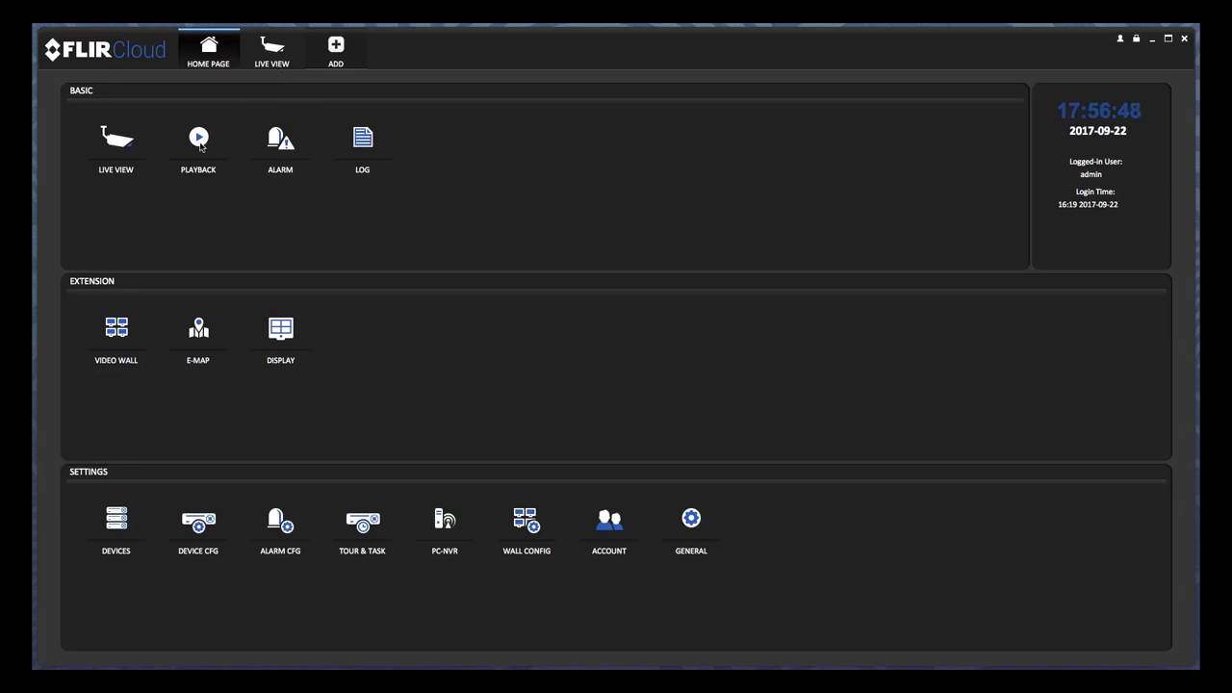
left_click(199, 139)
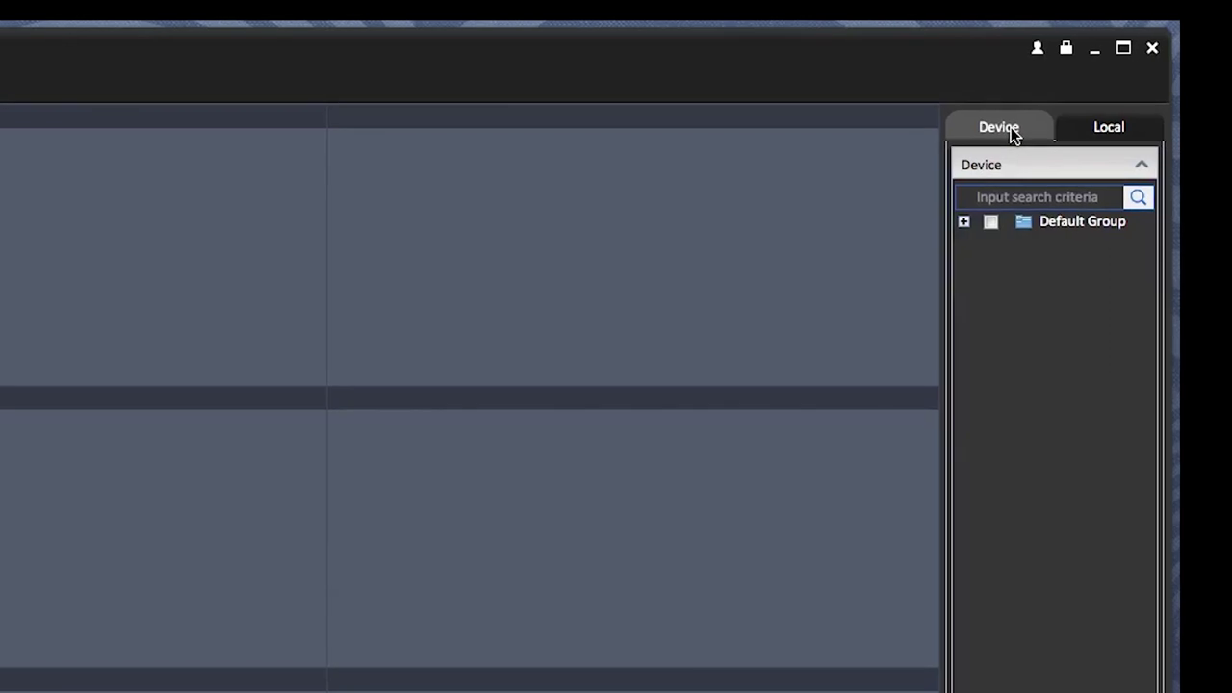
left_click(992, 222)
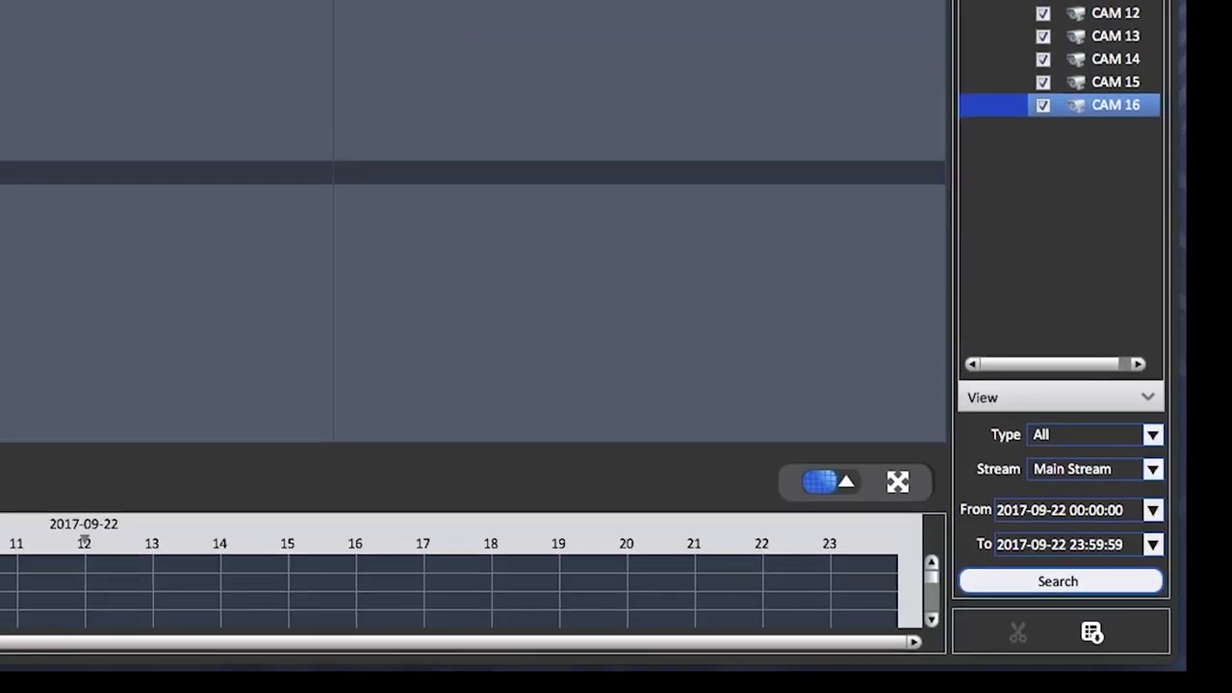
left_click(1151, 435)
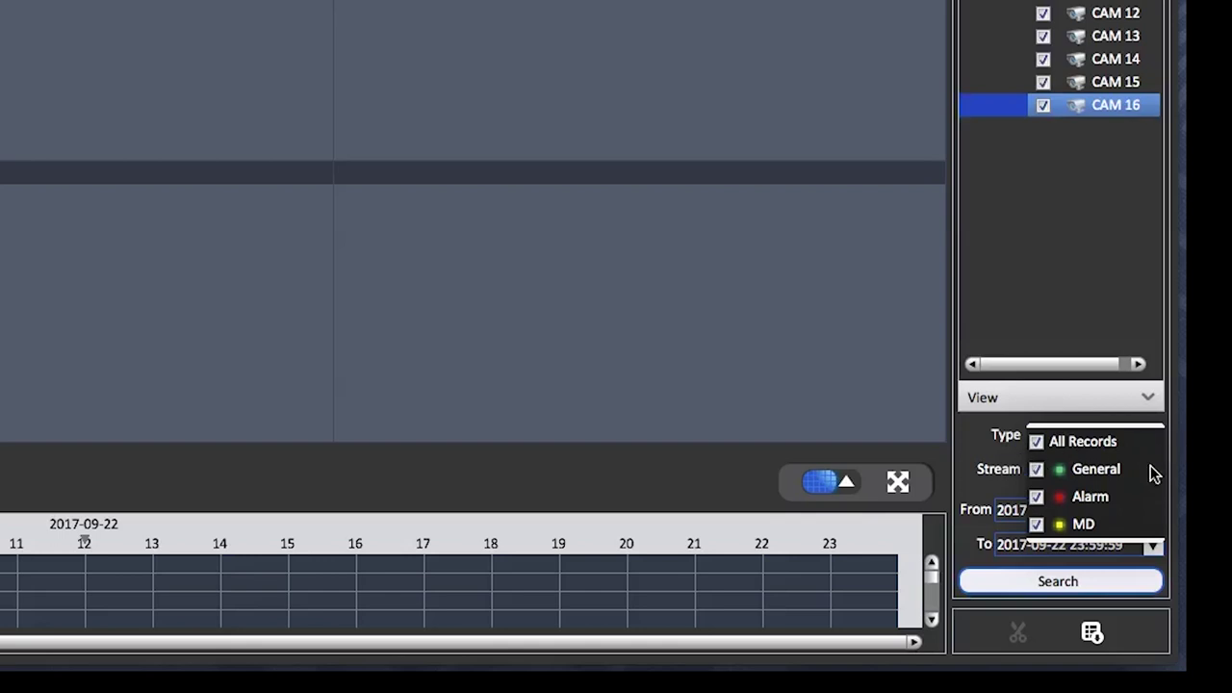
left_click(1165, 472)
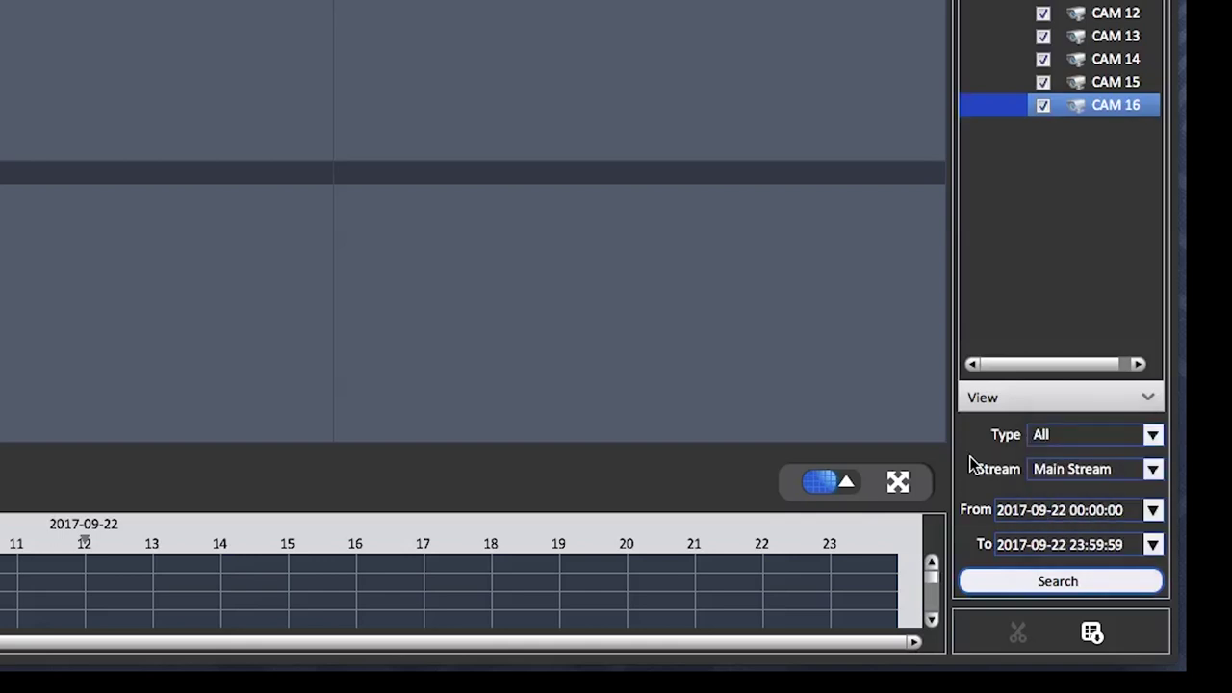
left_click(1152, 471)
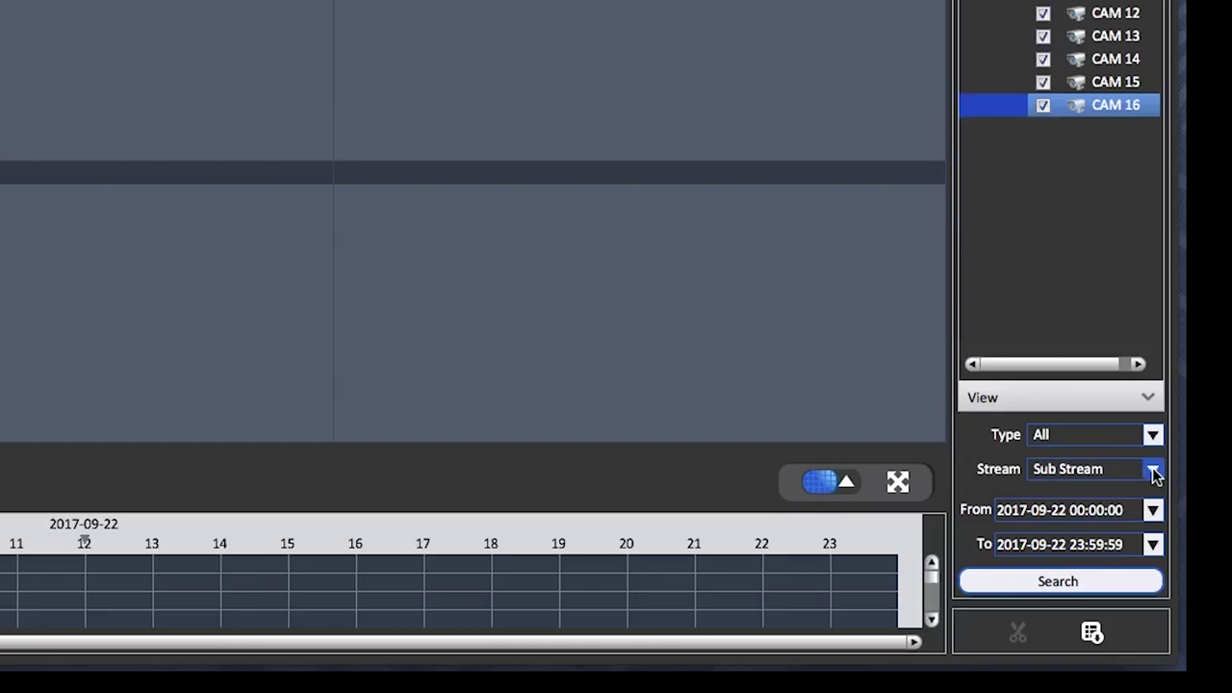
left_click(1152, 470)
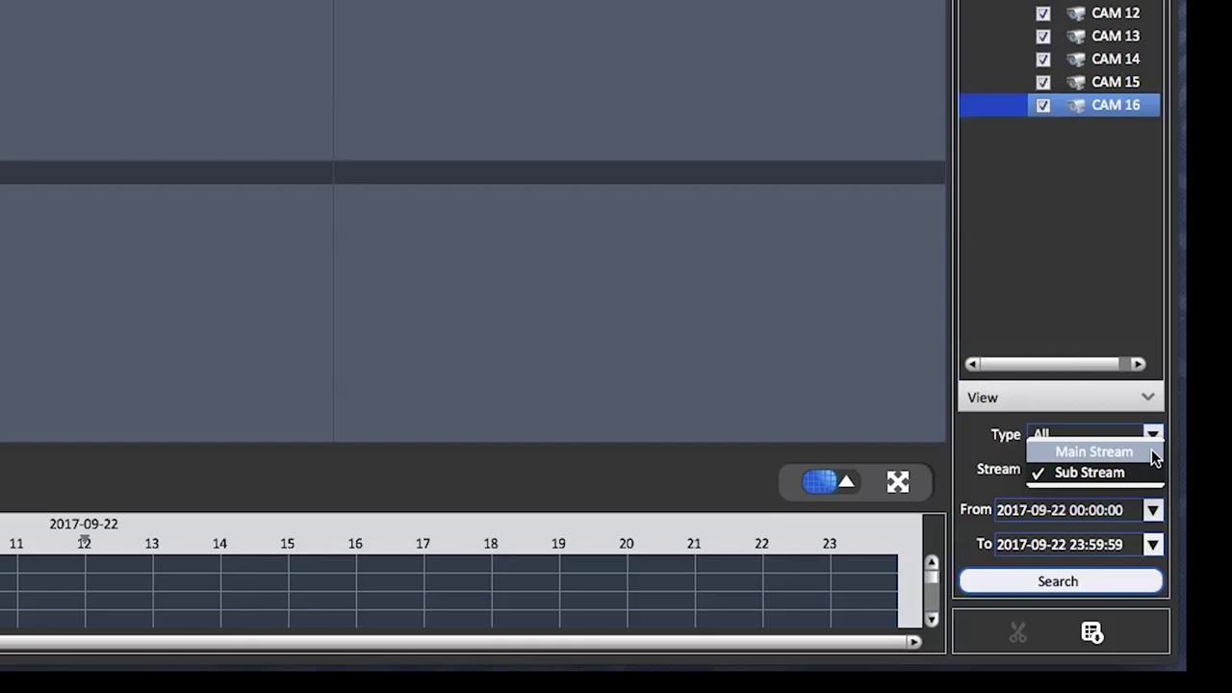
left_click(1154, 455)
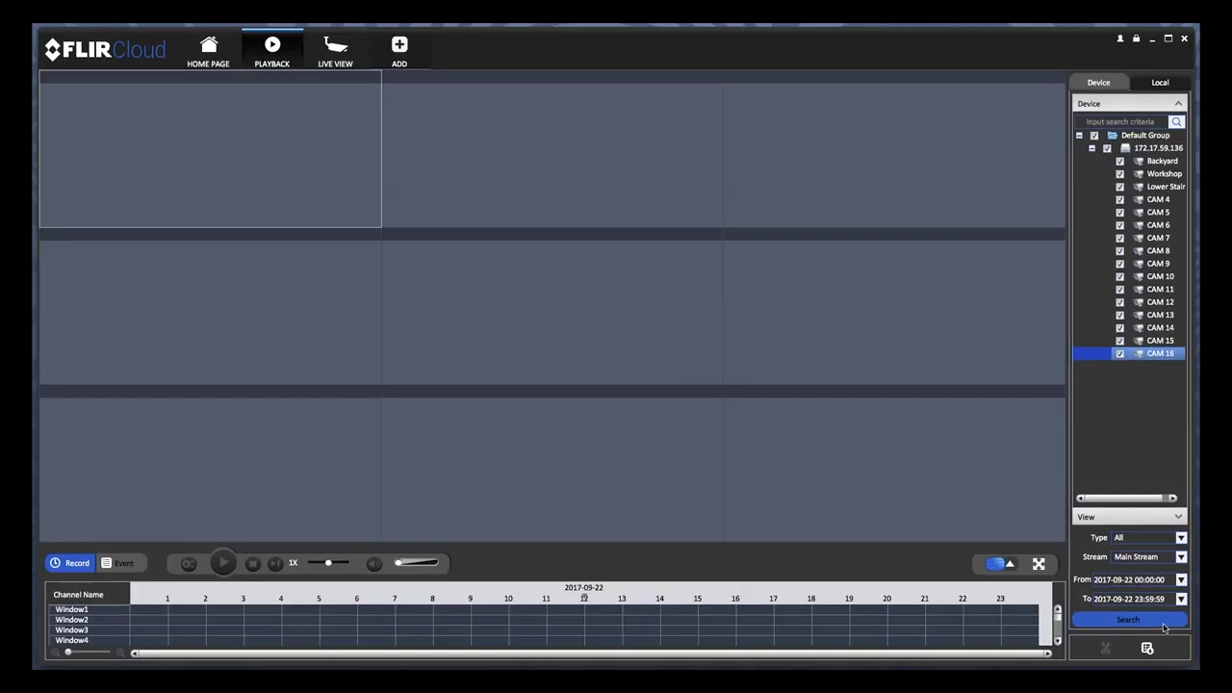
Search 2017-09-22 recordings, play Backyard, Workshop and Lower Stairs from 13:22, zoom timeline to half-hours
left_click(1128, 591)
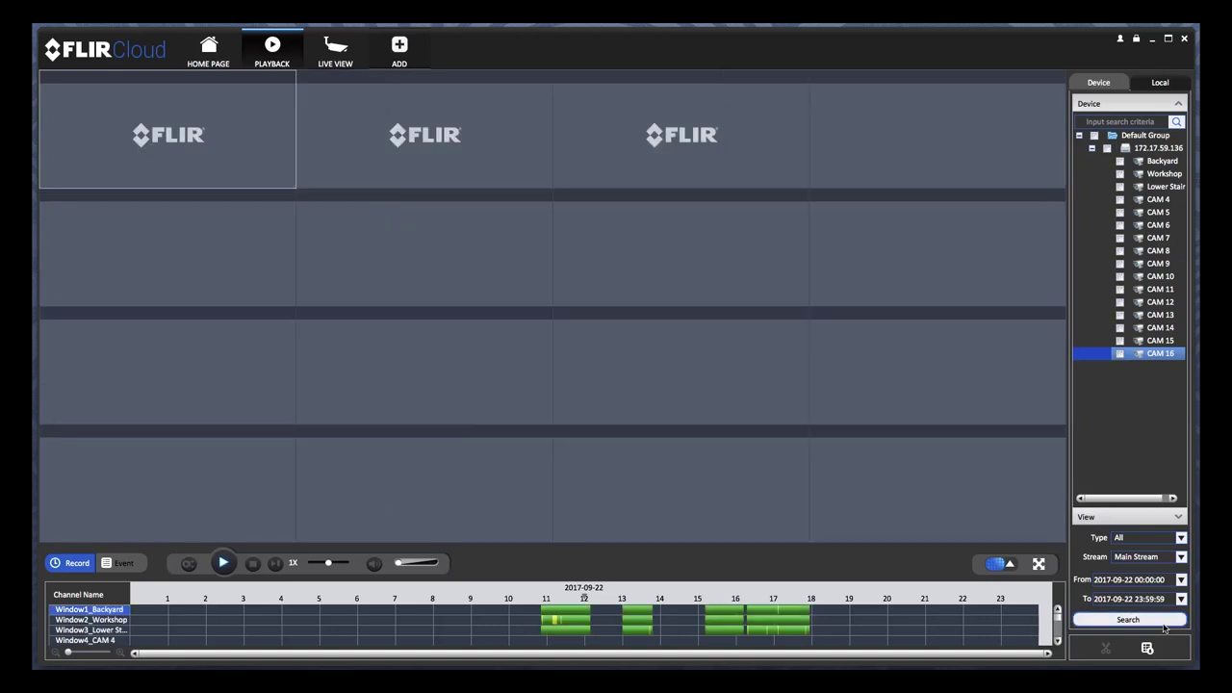
left_click(637, 611)
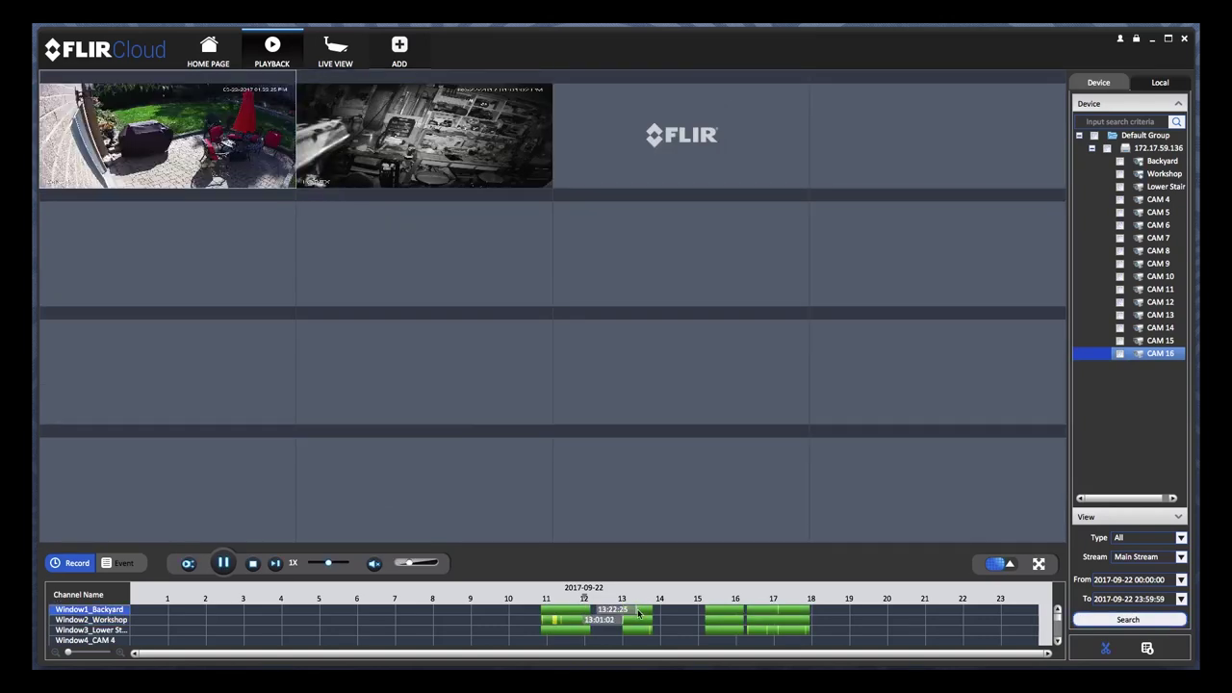
left_click(639, 620)
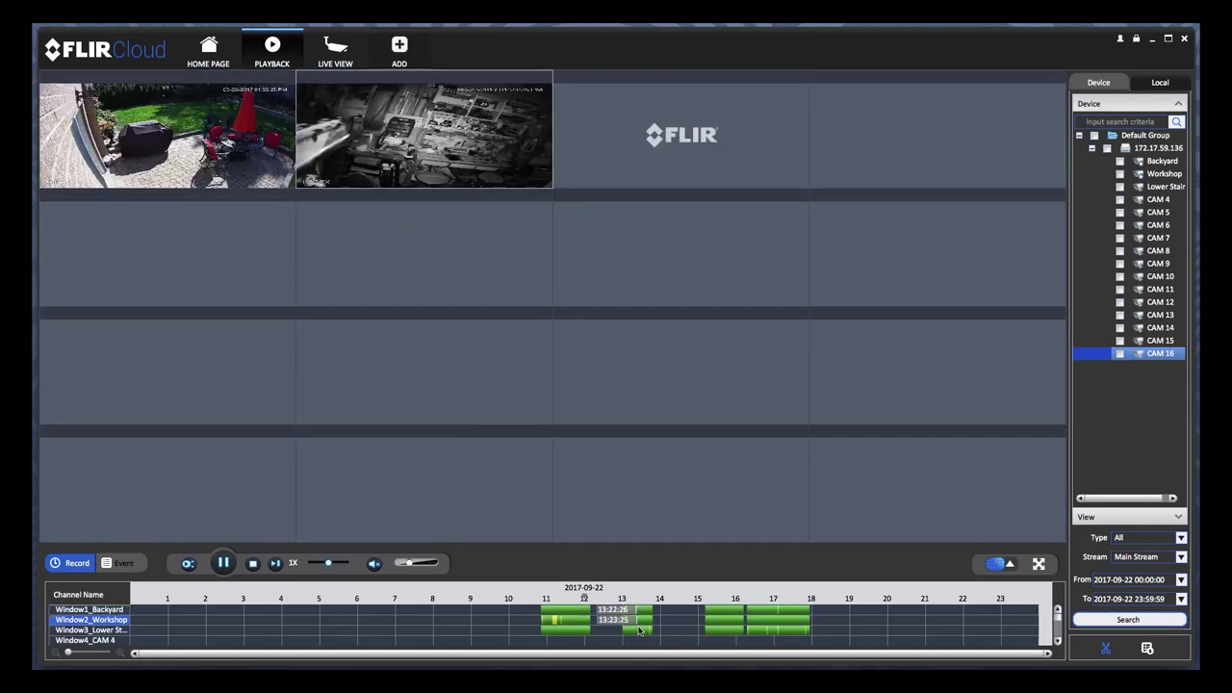
left_click(644, 631)
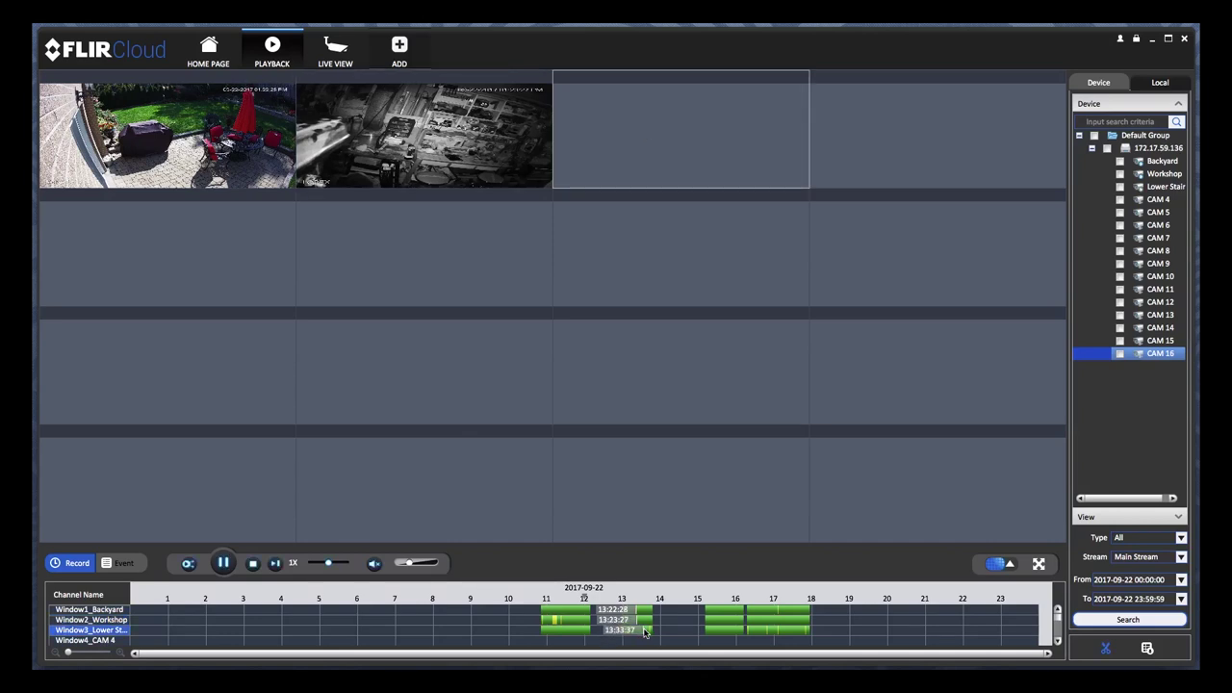
scroll(644, 632, "up", 3)
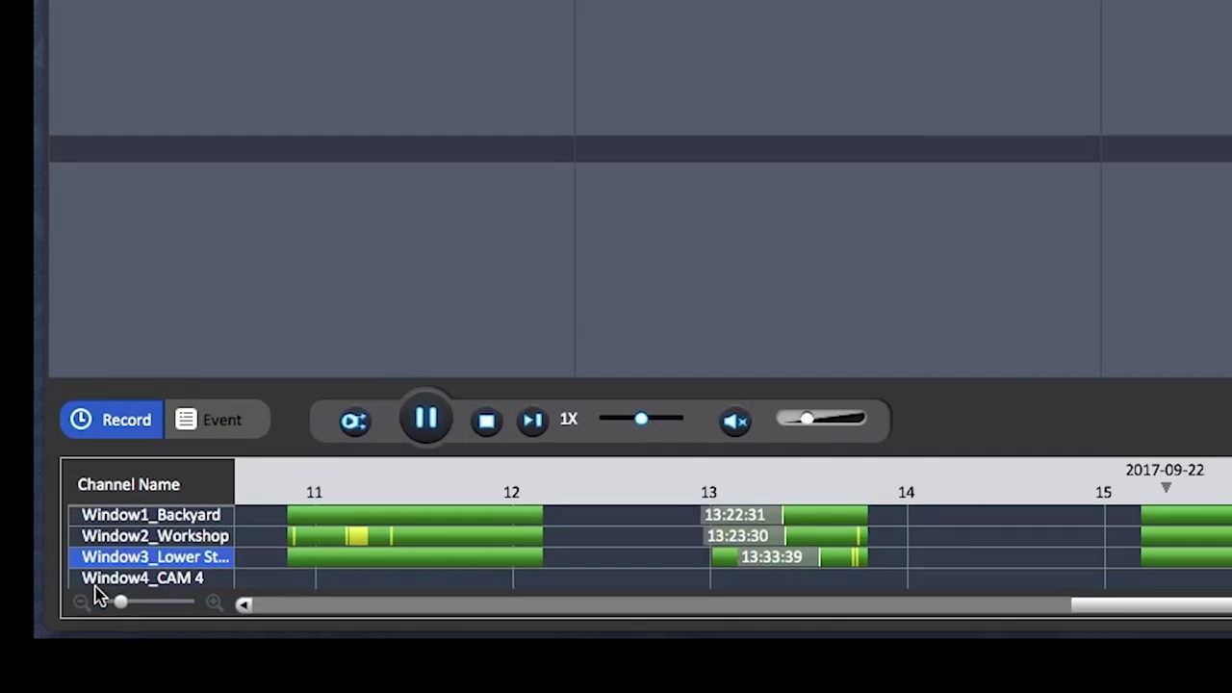
left_click_drag(88, 640, 161, 607)
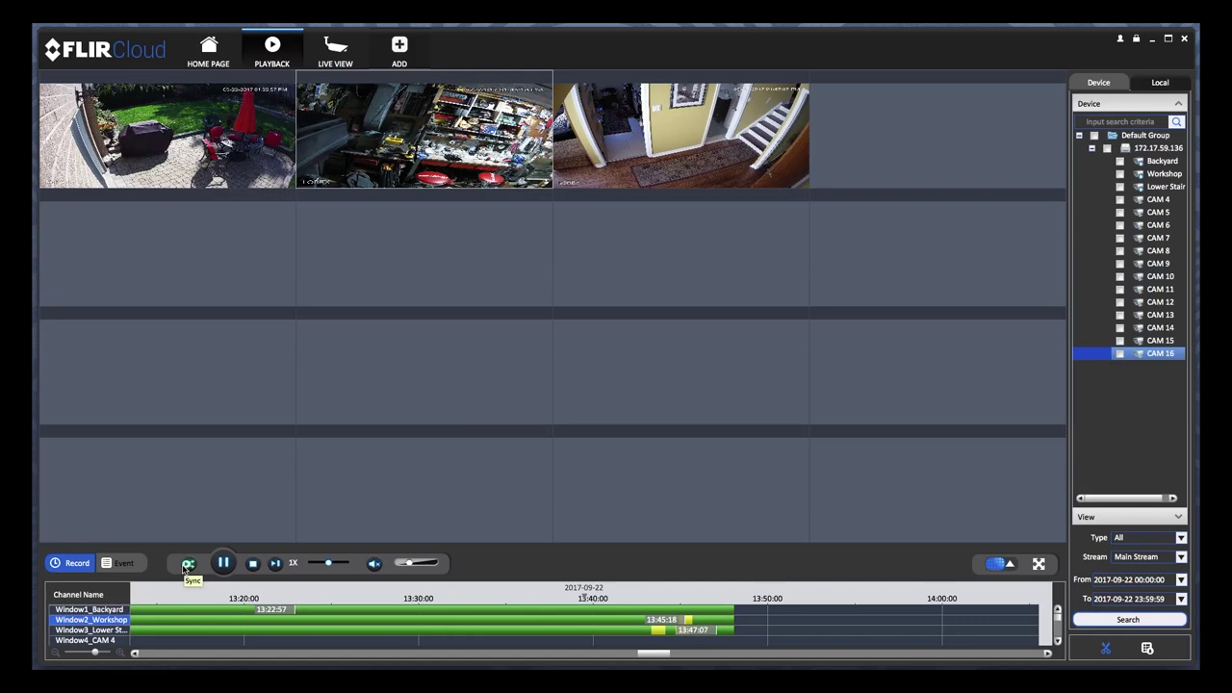
Sync the three camera recordings and play them together at 4X speed
left_click(424, 430)
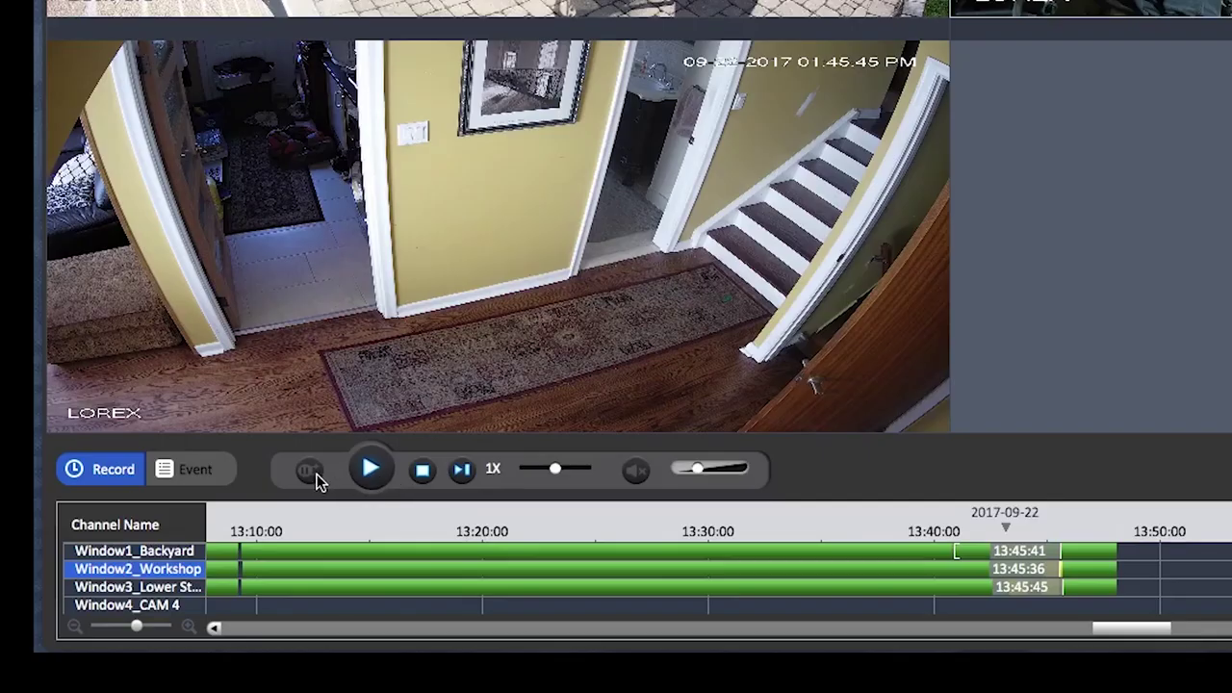
left_click(369, 471)
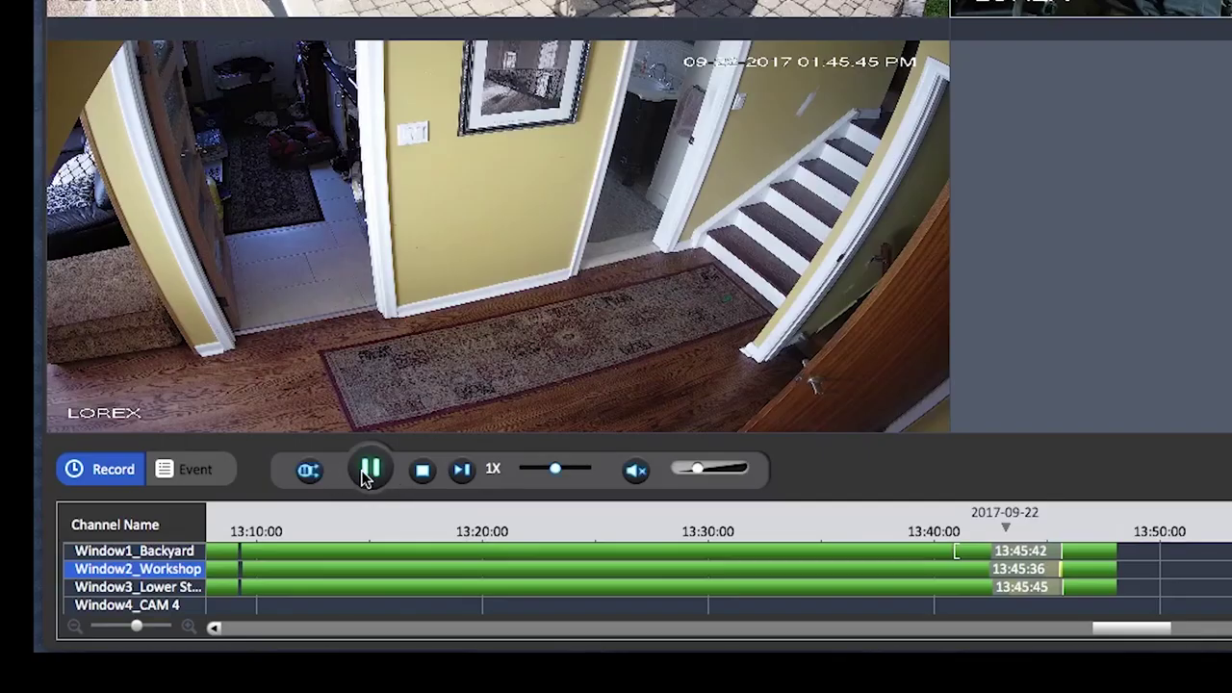
left_click_drag(557, 468, 575, 468)
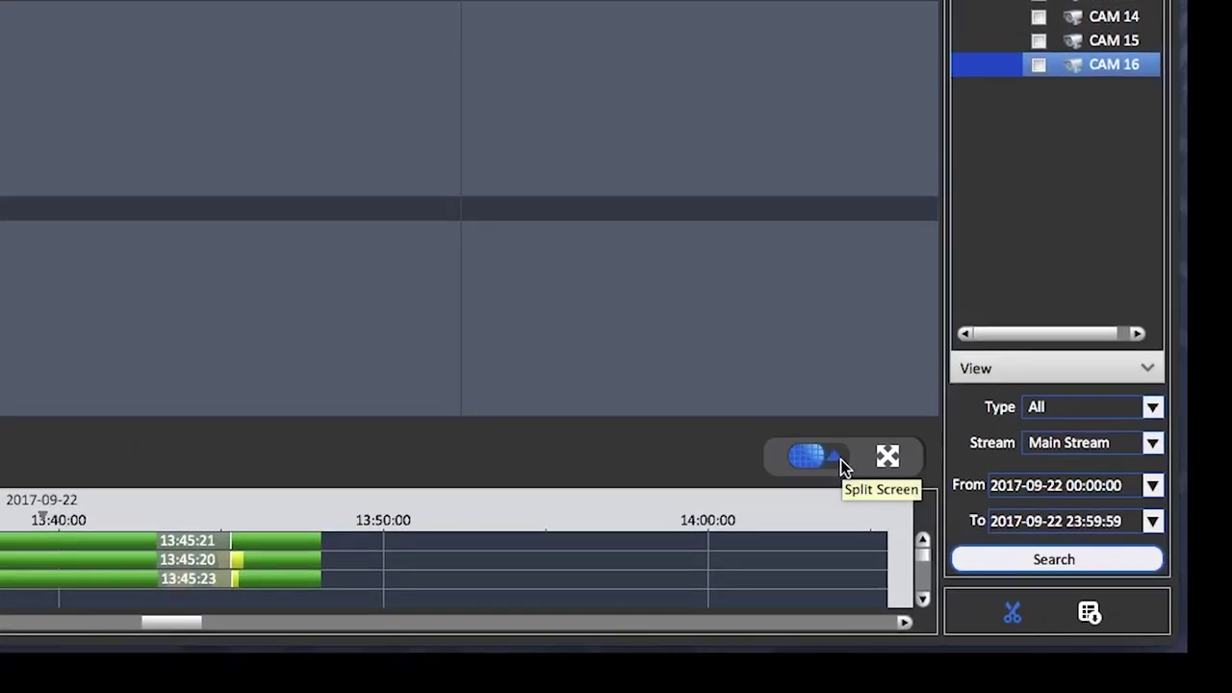
Switch the playback split screen to the 4-window layout
left_click(836, 458)
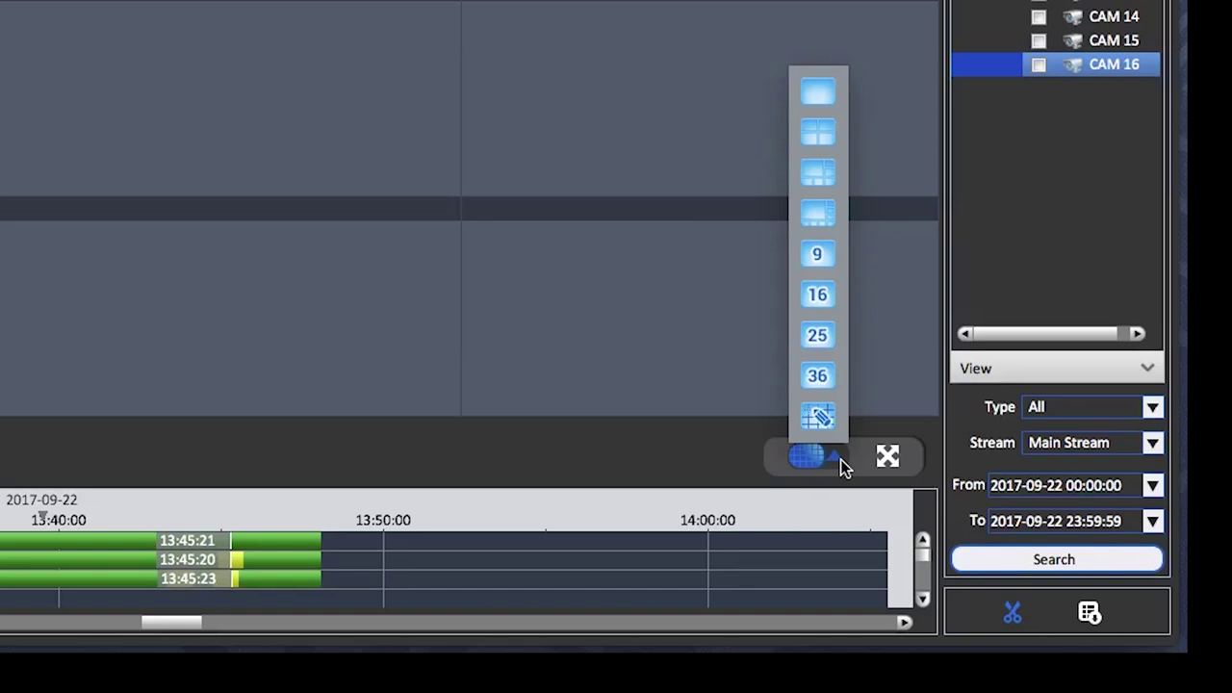
left_click(840, 459)
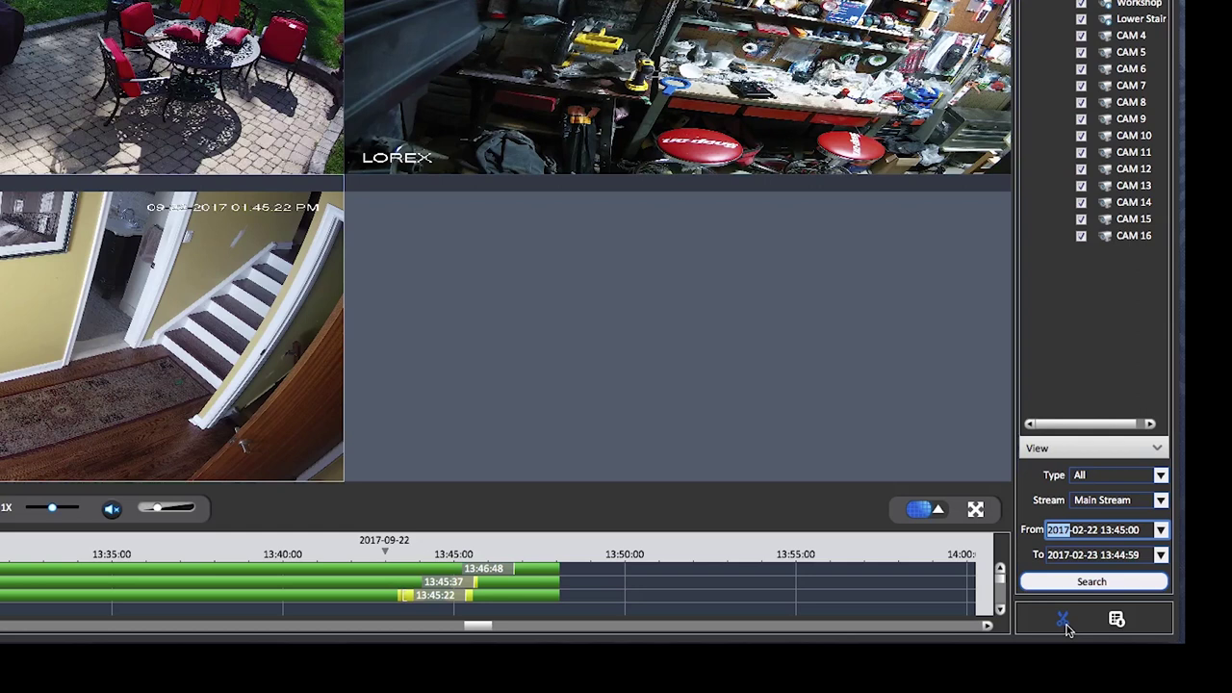
Export the marked 13:43:33–13:45:22 Lower Stairs clip in Original Format to LOREX DOWNLOADS
left_click(1063, 619)
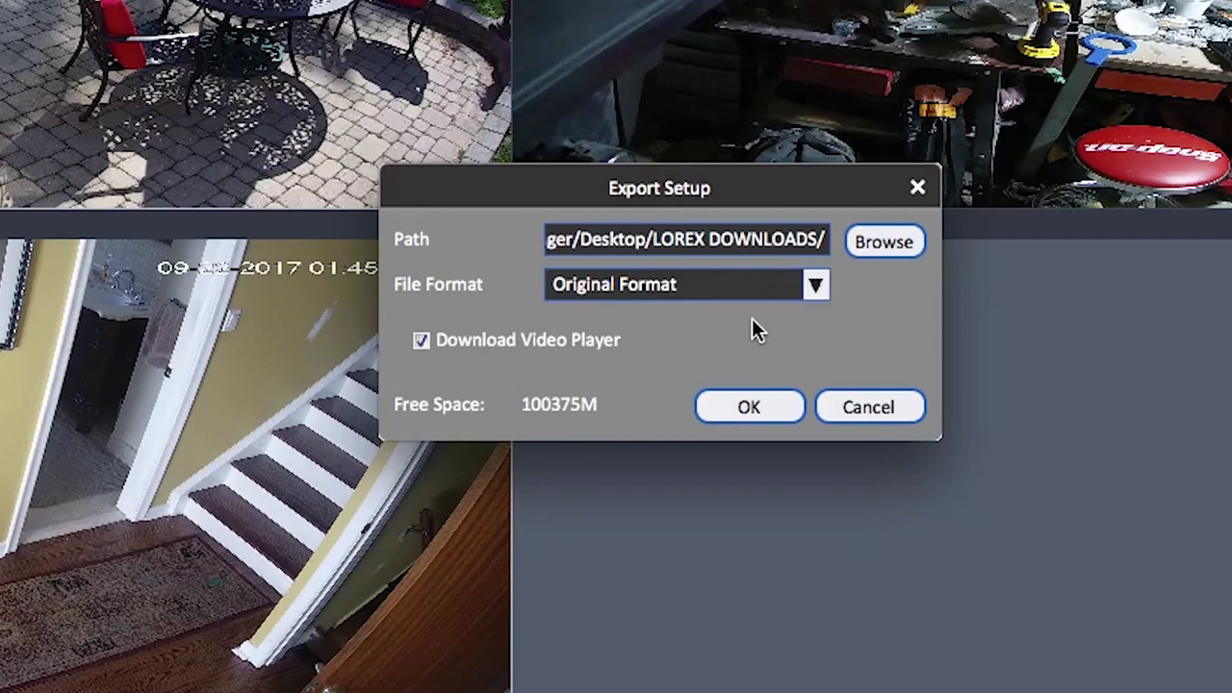
left_click(756, 415)
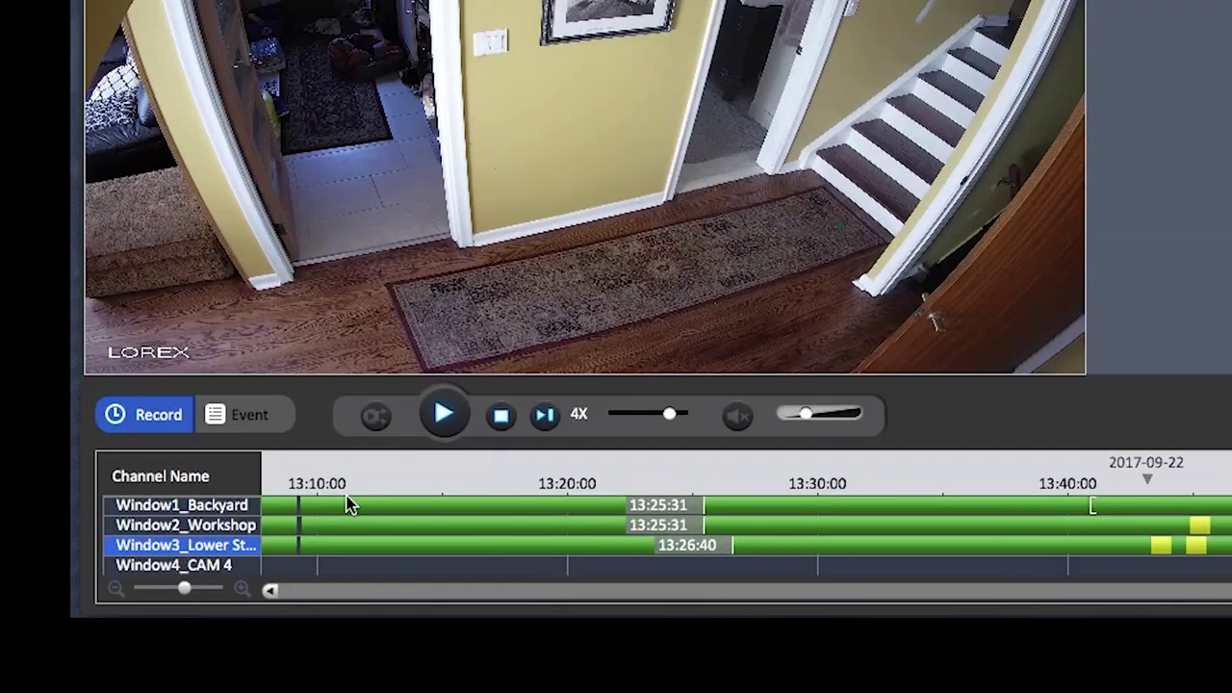
Show the Event list and scroll through the day's recordings by channel, type, start, duration and size
left_click(236, 424)
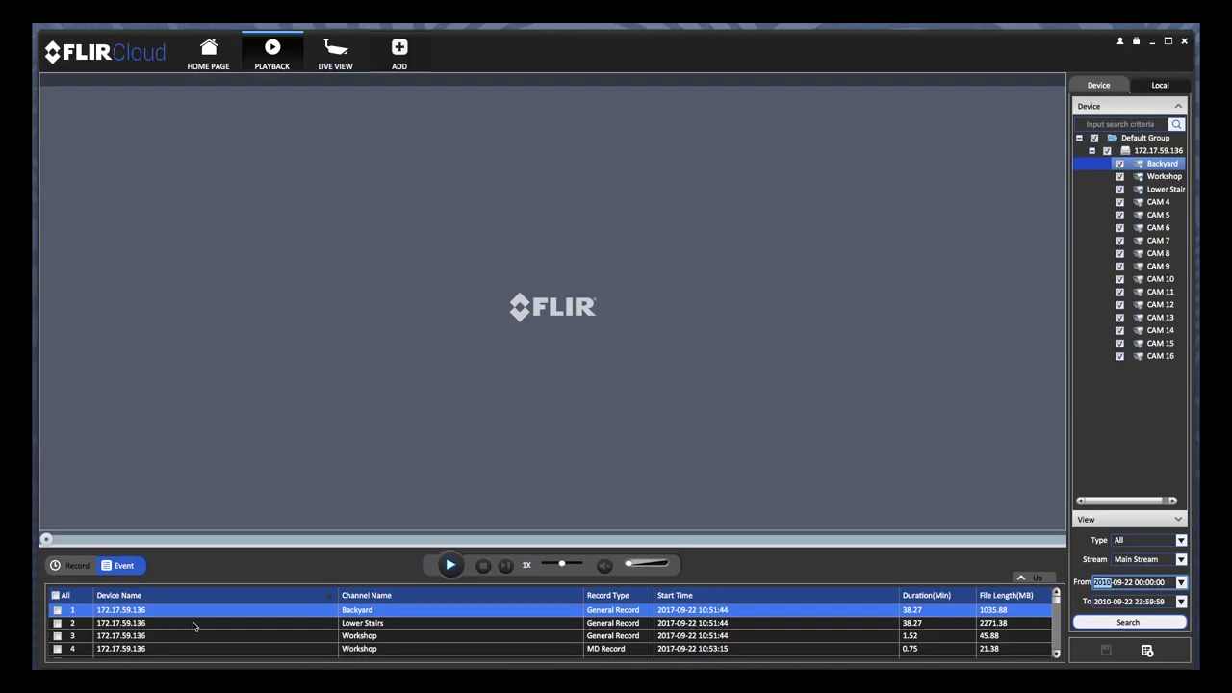
scroll(193, 627, "down", 3)
scroll(198, 626, "down", 1)
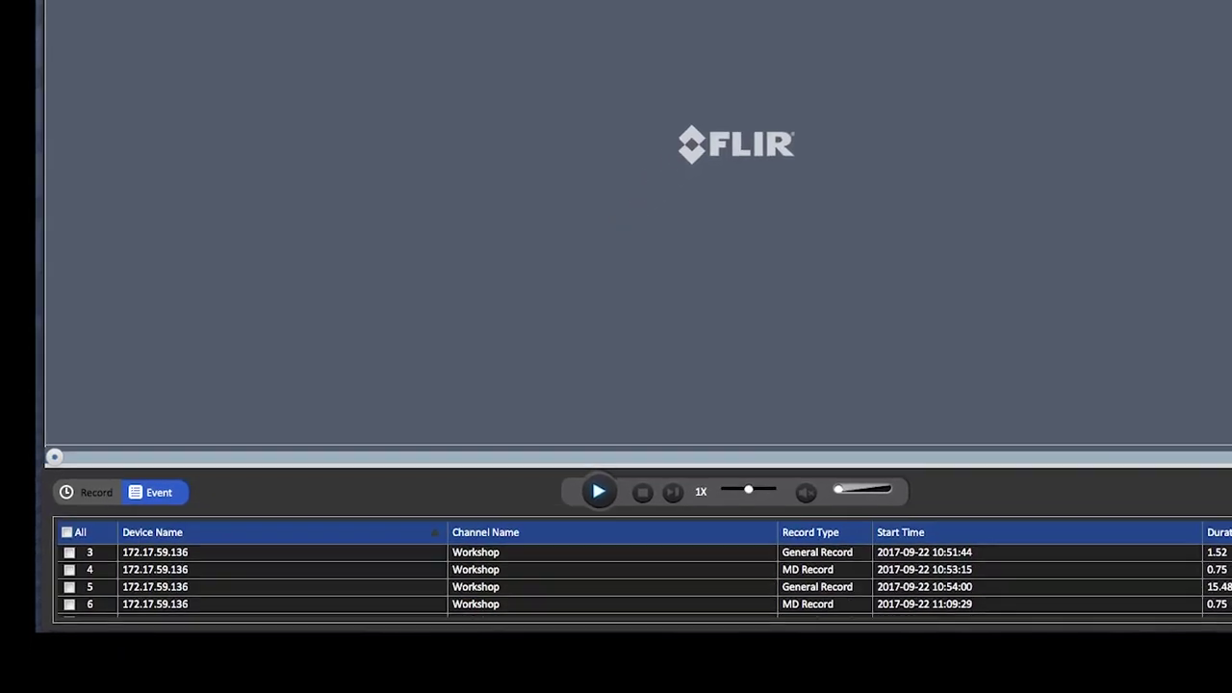
scroll(1058, 605, "down", 6)
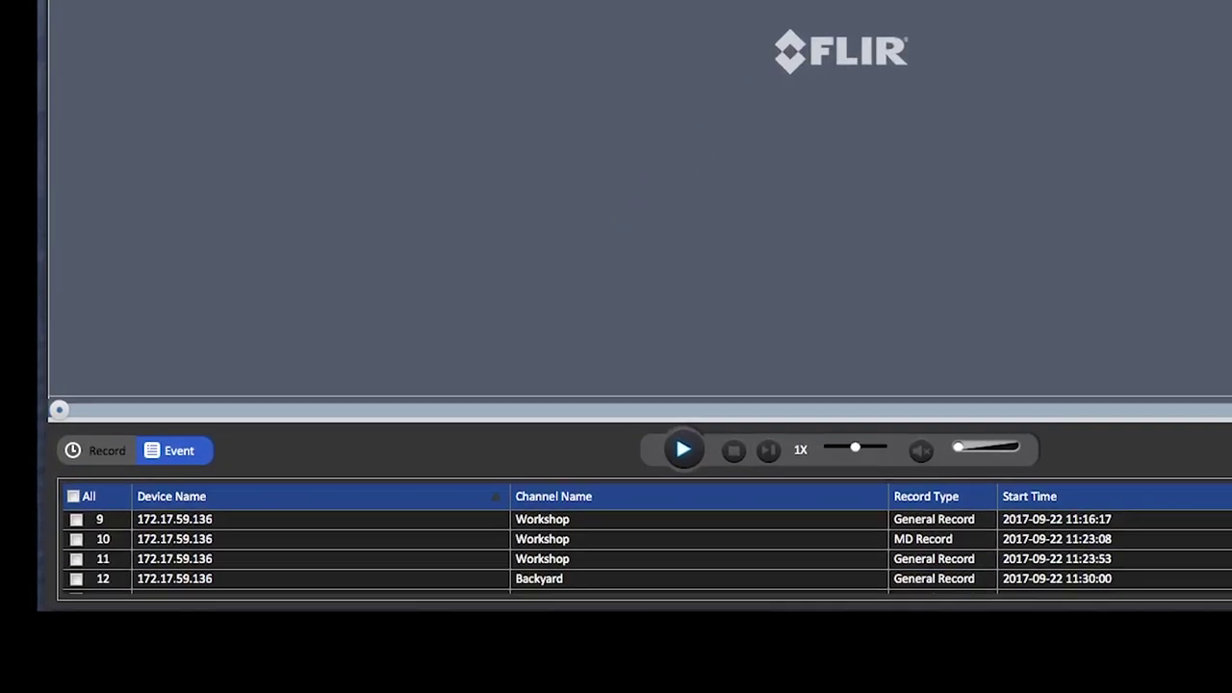
scroll(635, 545, "down", 3)
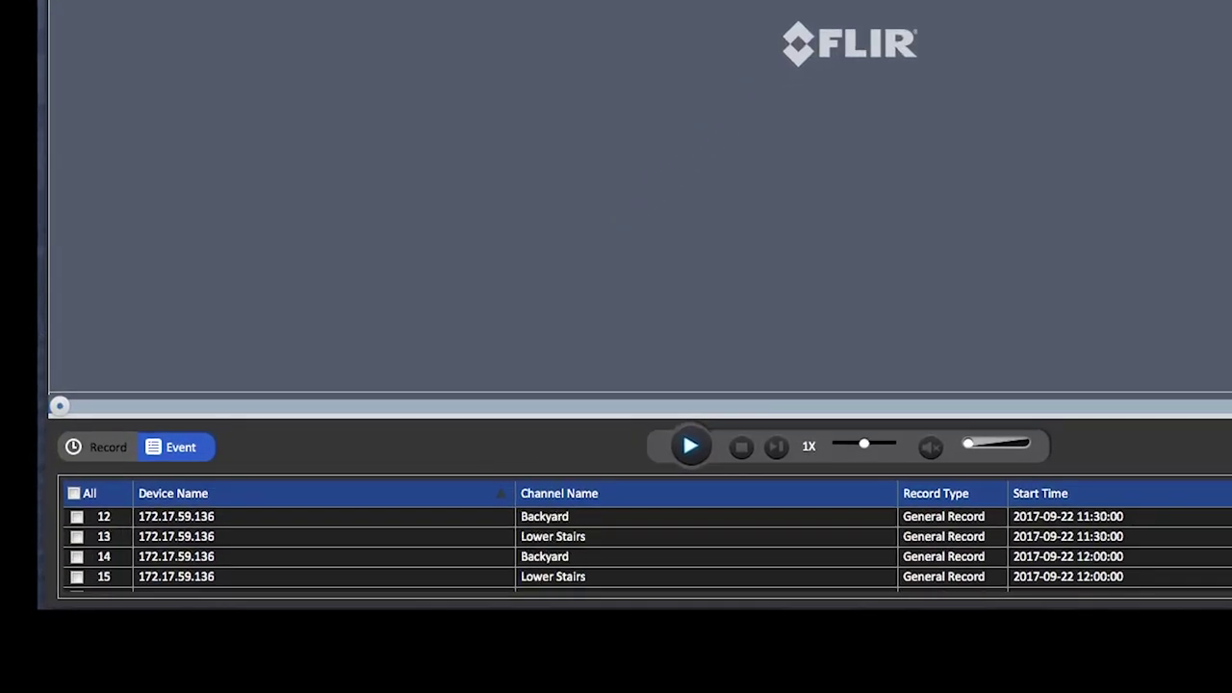
scroll(635, 545, "down", 1)
scroll(1122, 522, "down", 4)
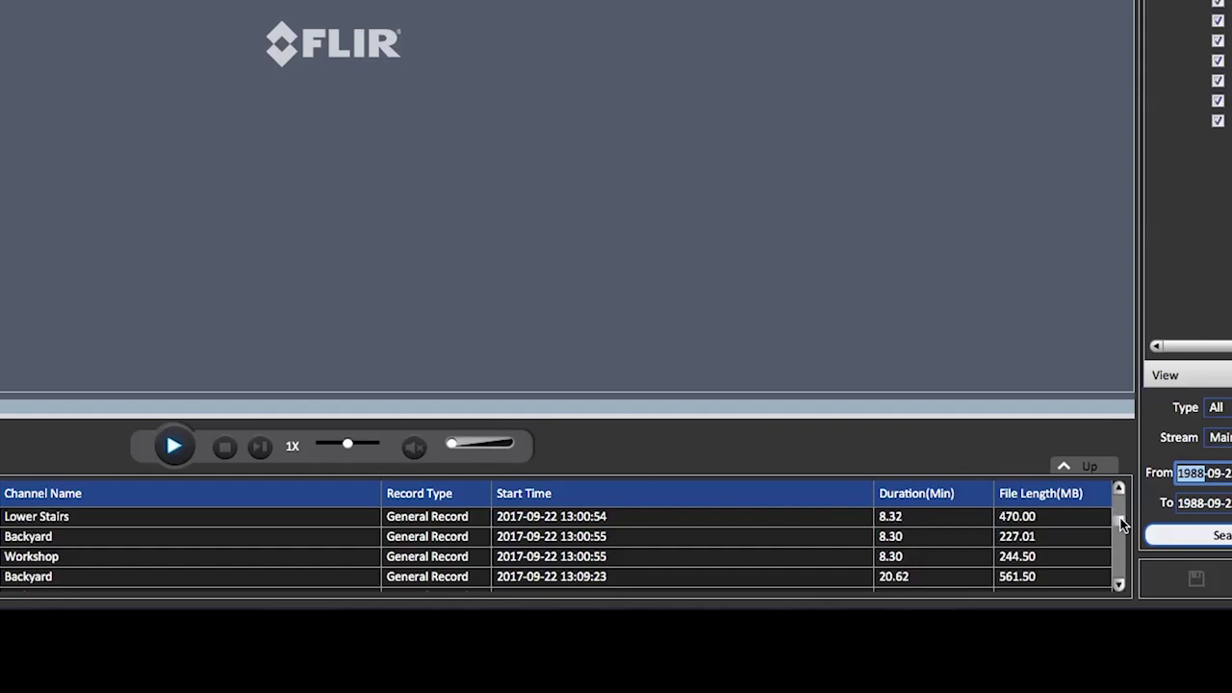
scroll(1122, 524, "down", 3)
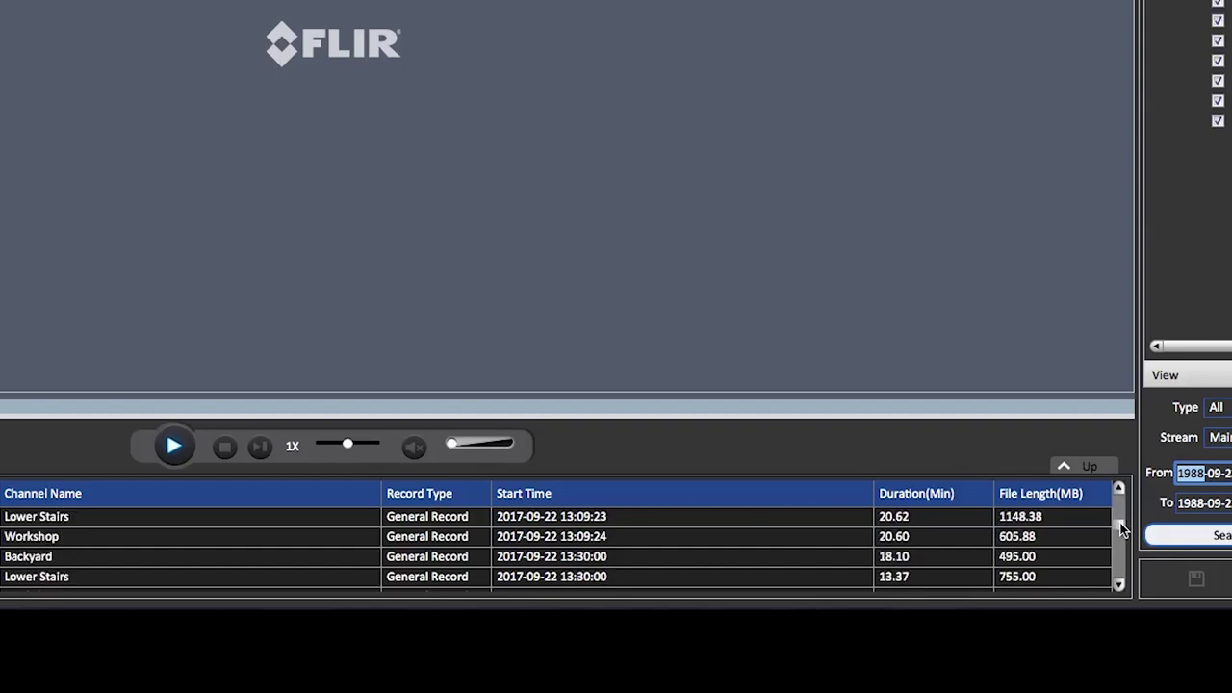
scroll(1121, 530, "down", 5)
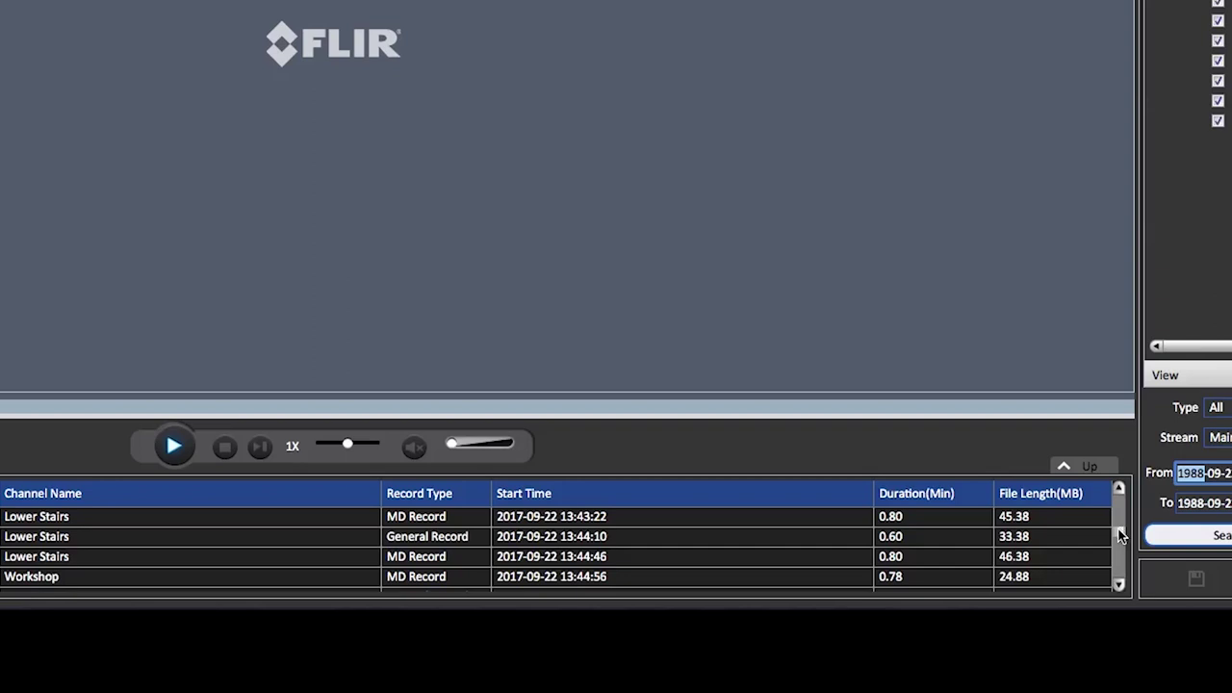